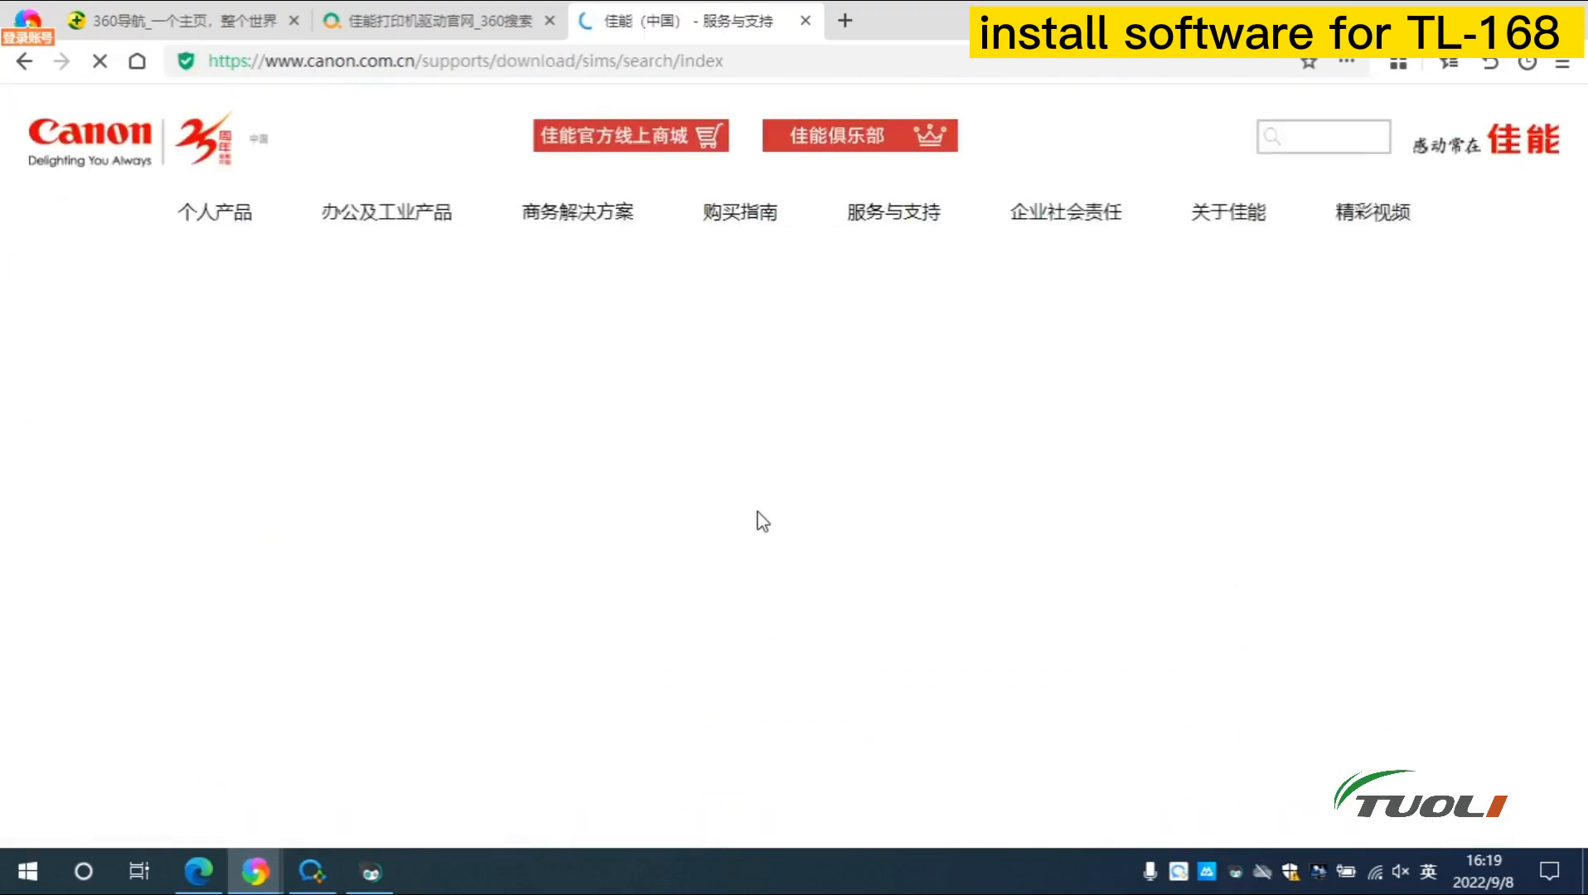
scroll(370, 459, down, 3)
Search the model box for G5, choose G580, and open the G500 printer driver v.1.01 (Windows) result
click(344, 461)
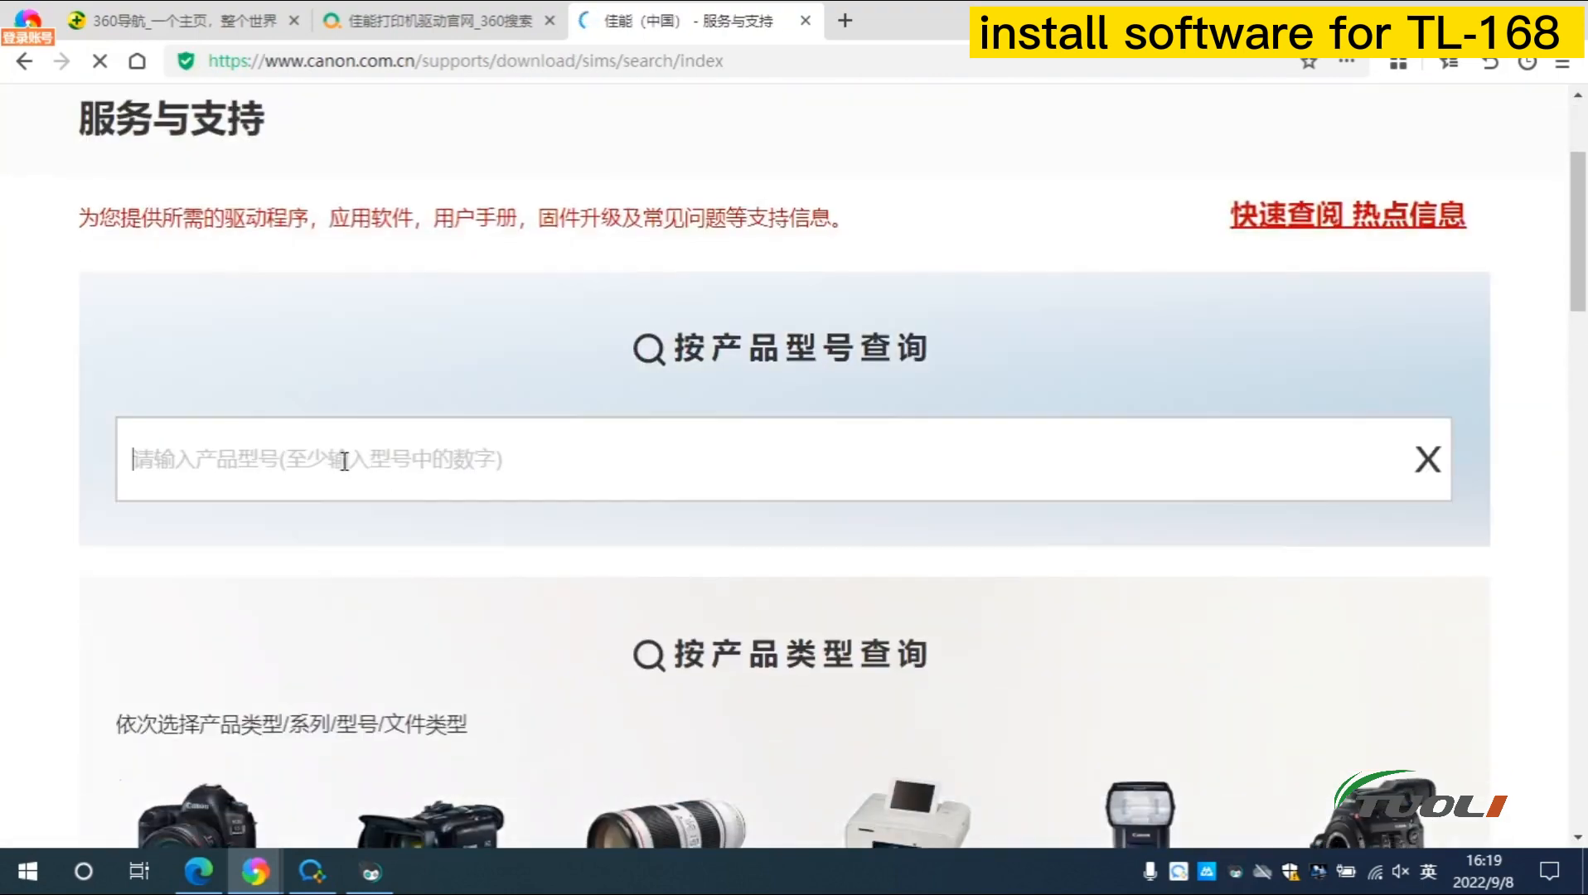
text(G5)
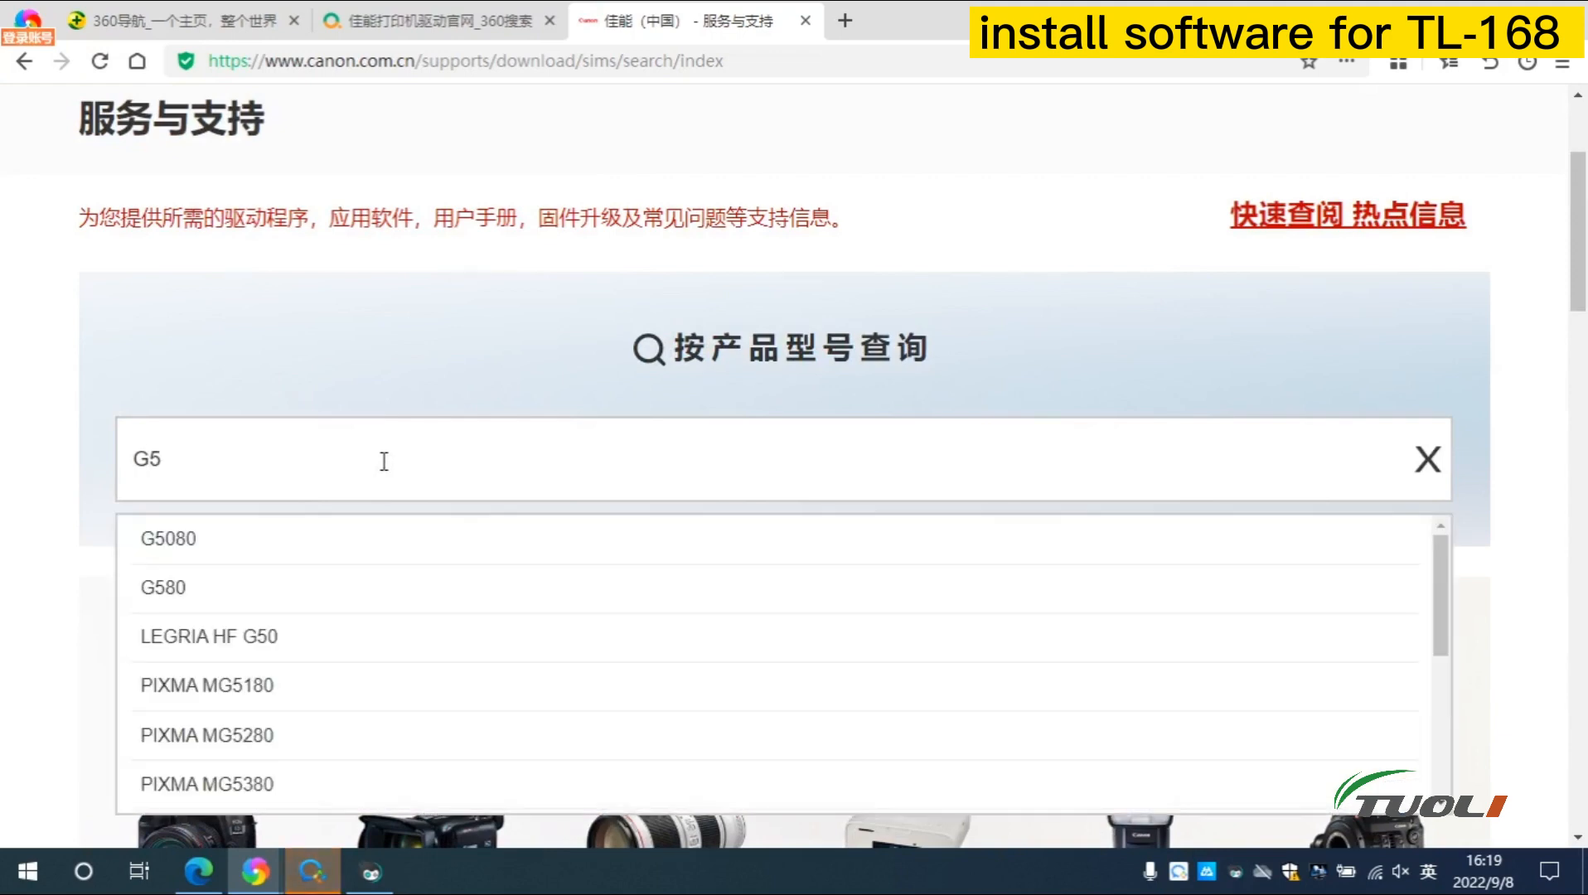
click(154, 588)
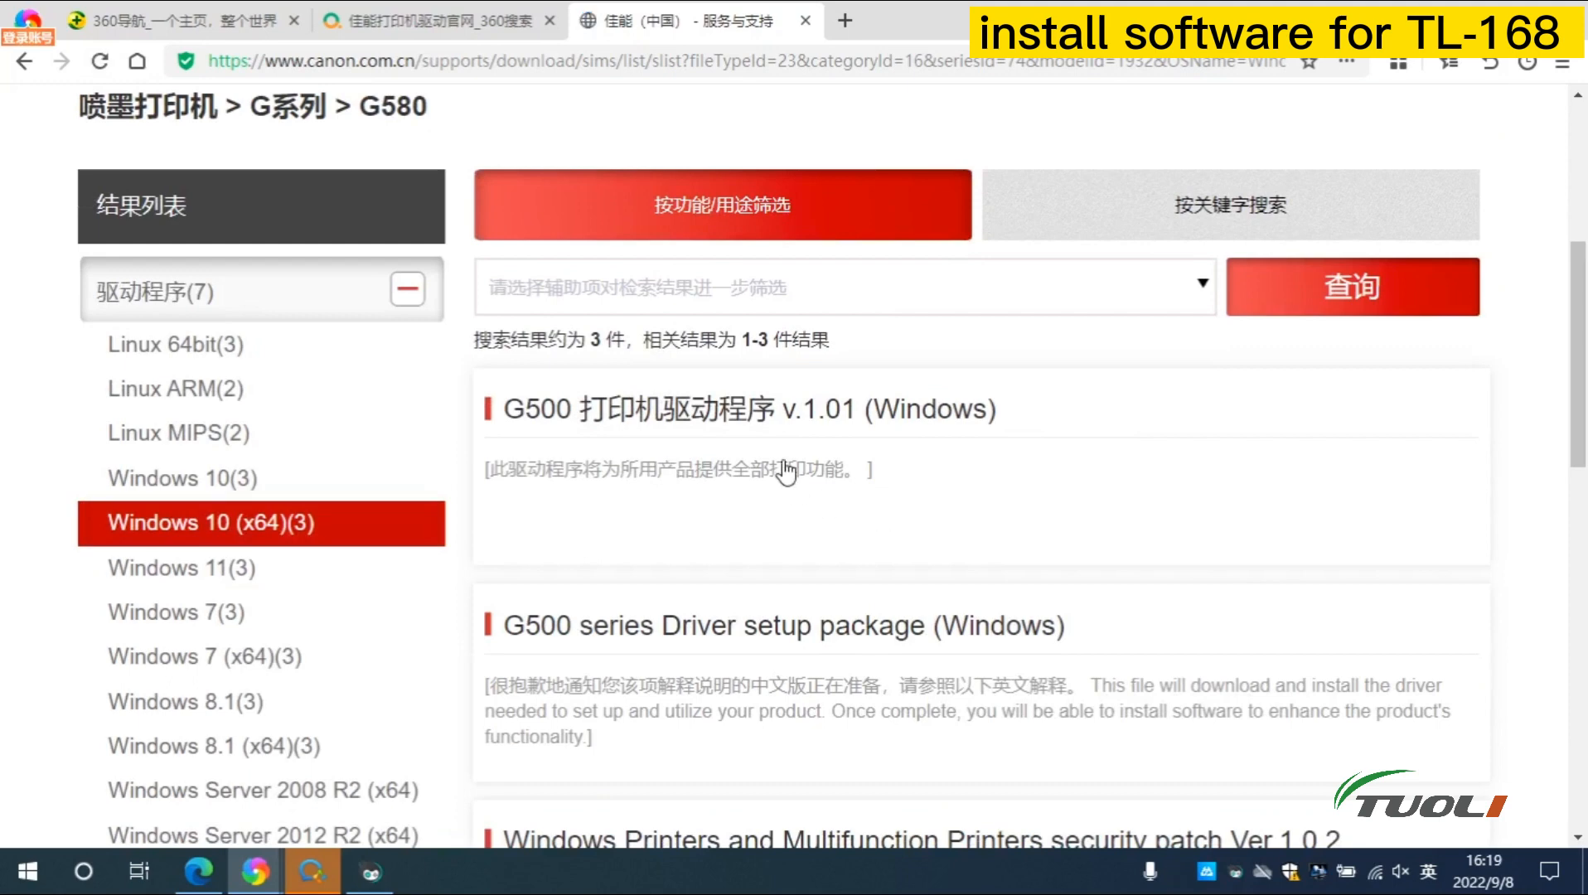
click(786, 471)
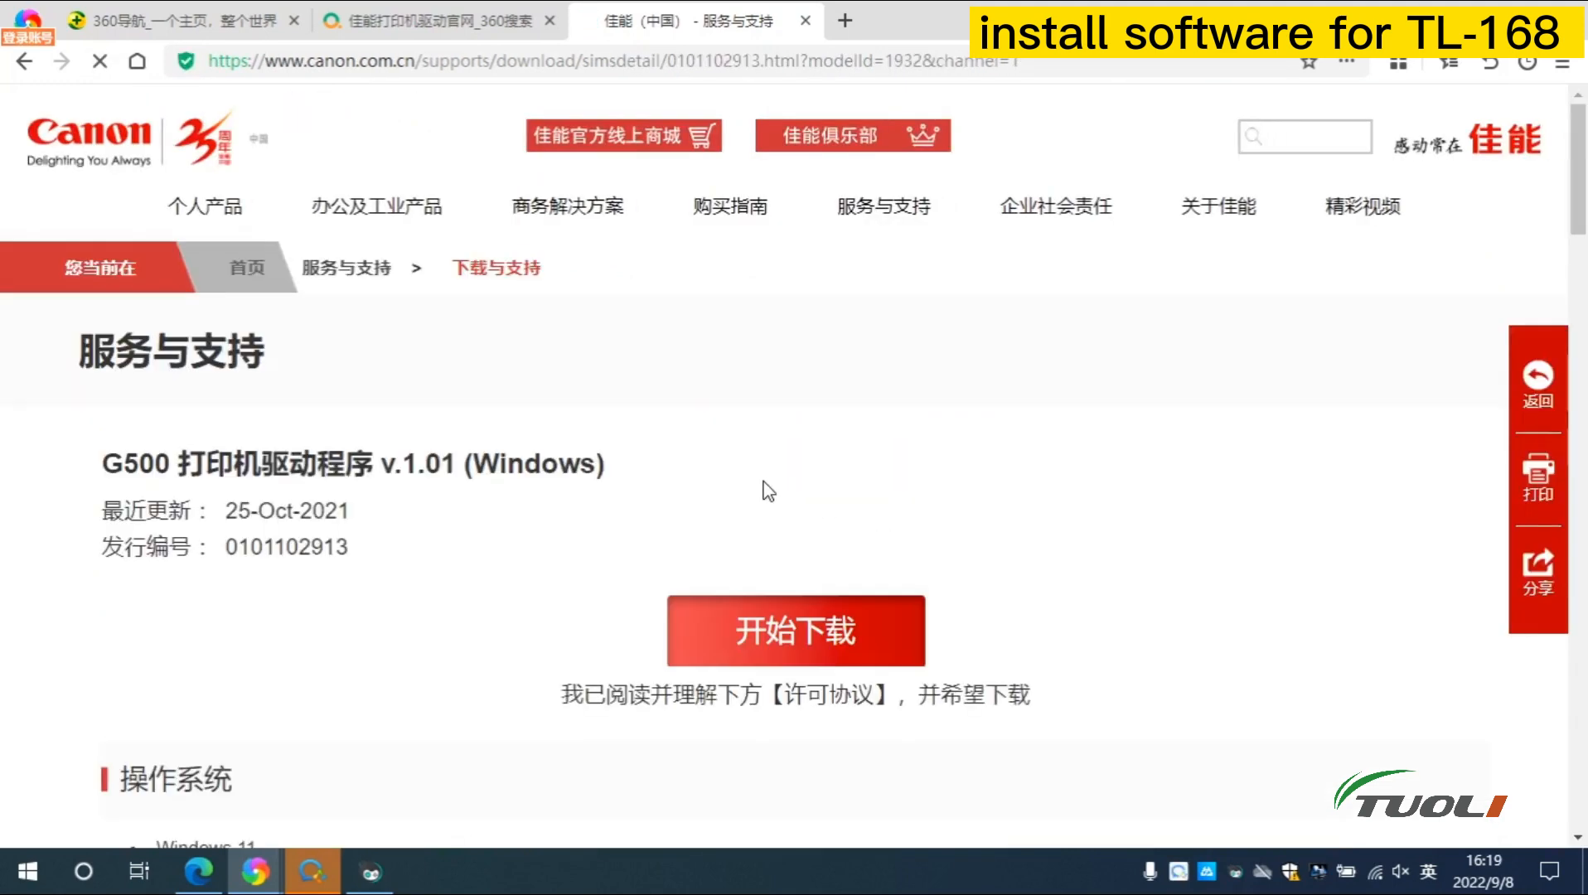
Download the G500 driver installer into the Desktop folder and minimize the browser
scroll(837, 405, down, 1)
click(827, 502)
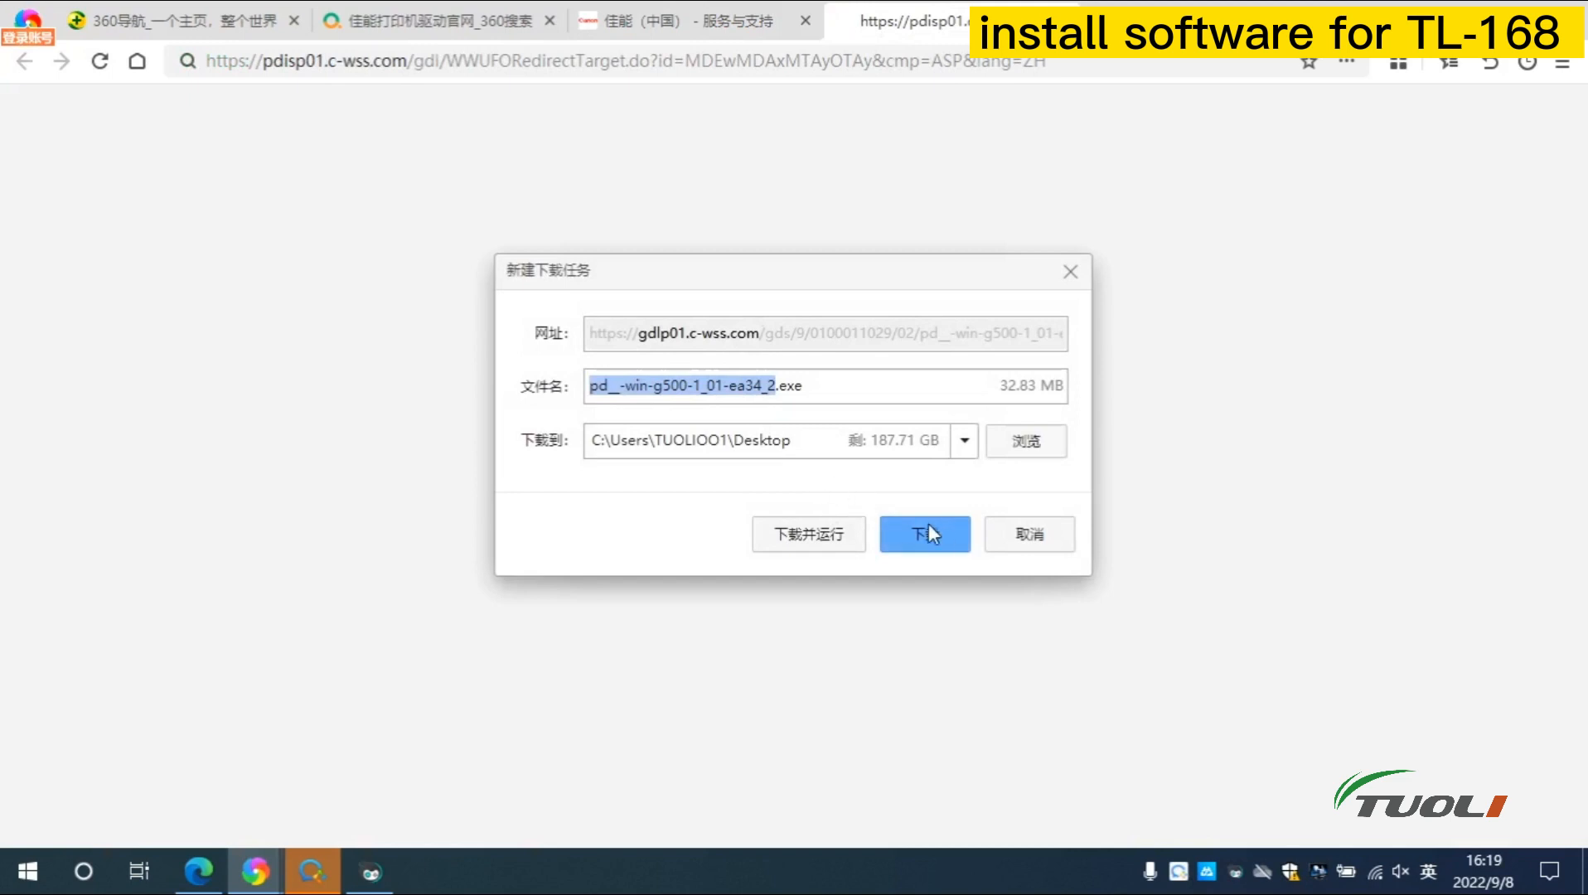
click(1026, 448)
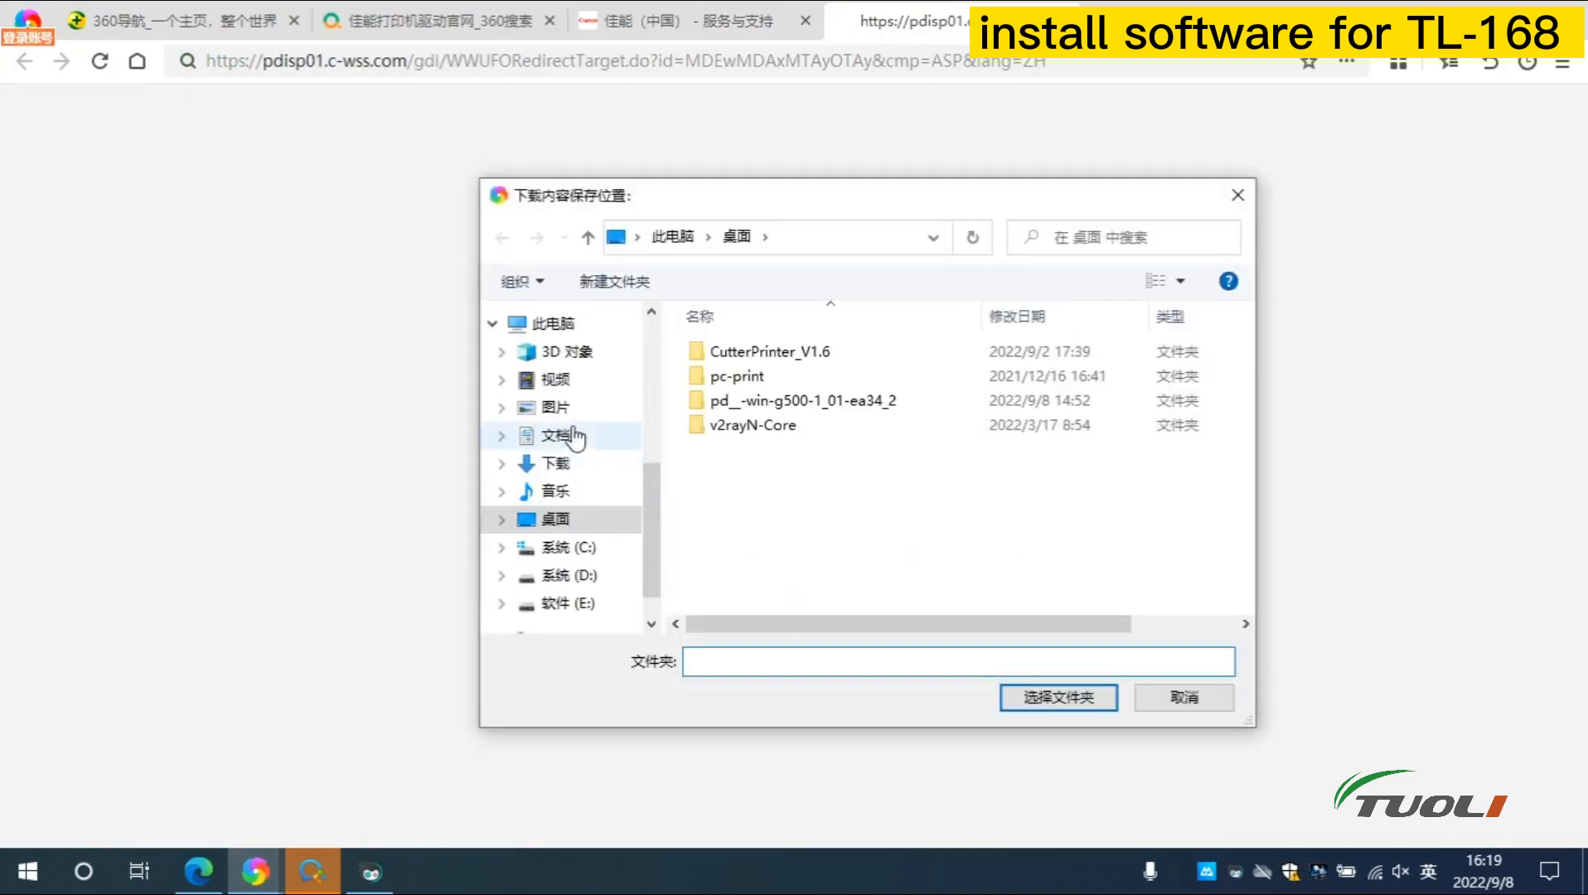
click(568, 523)
click(1046, 697)
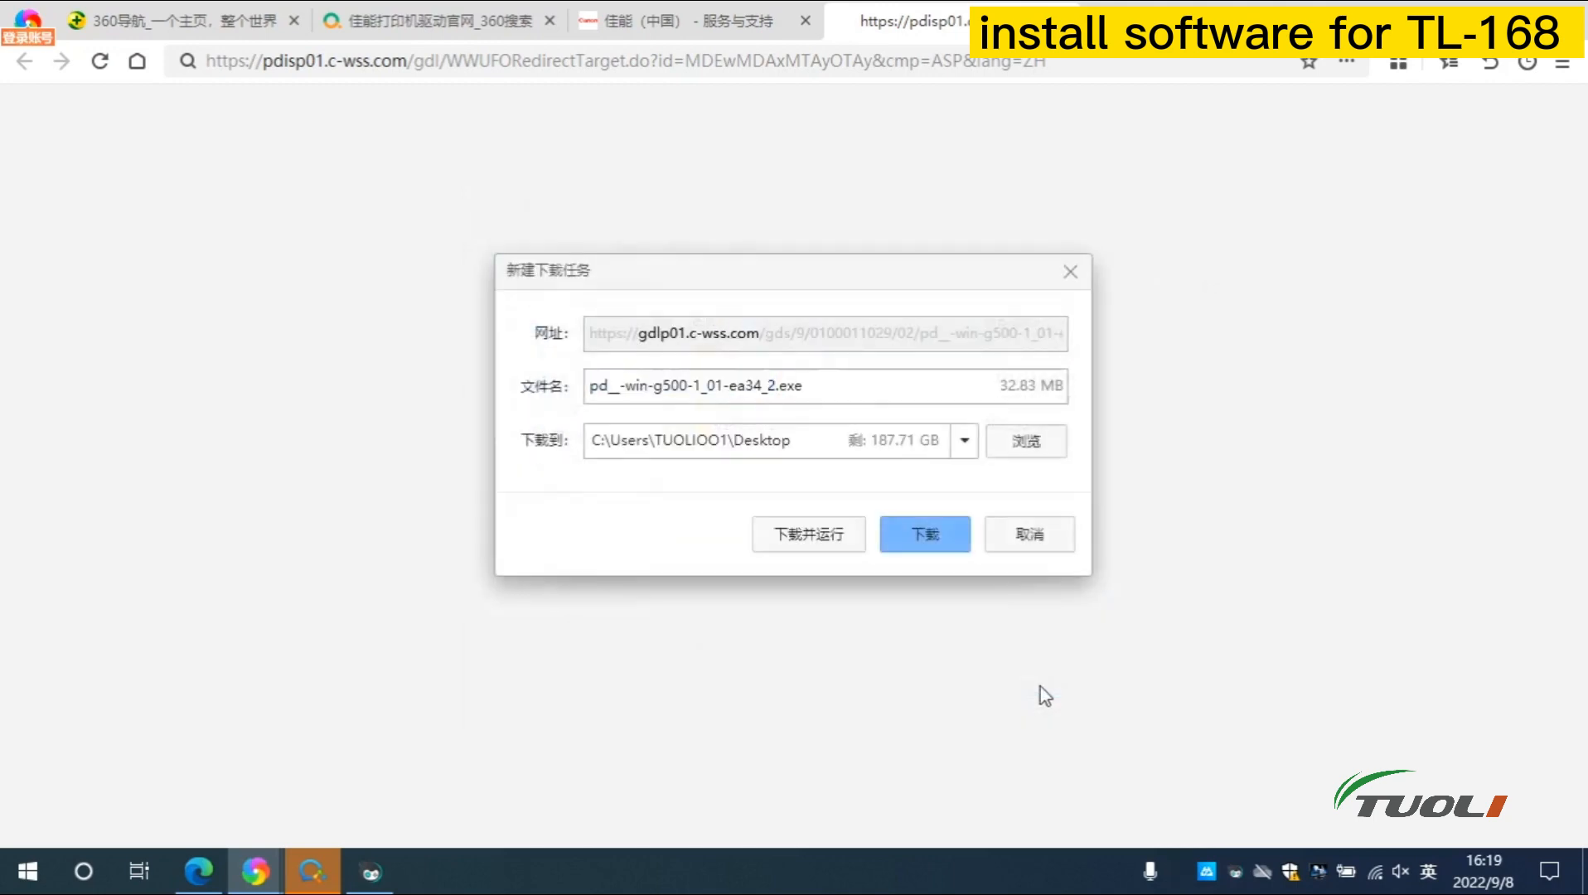
click(930, 543)
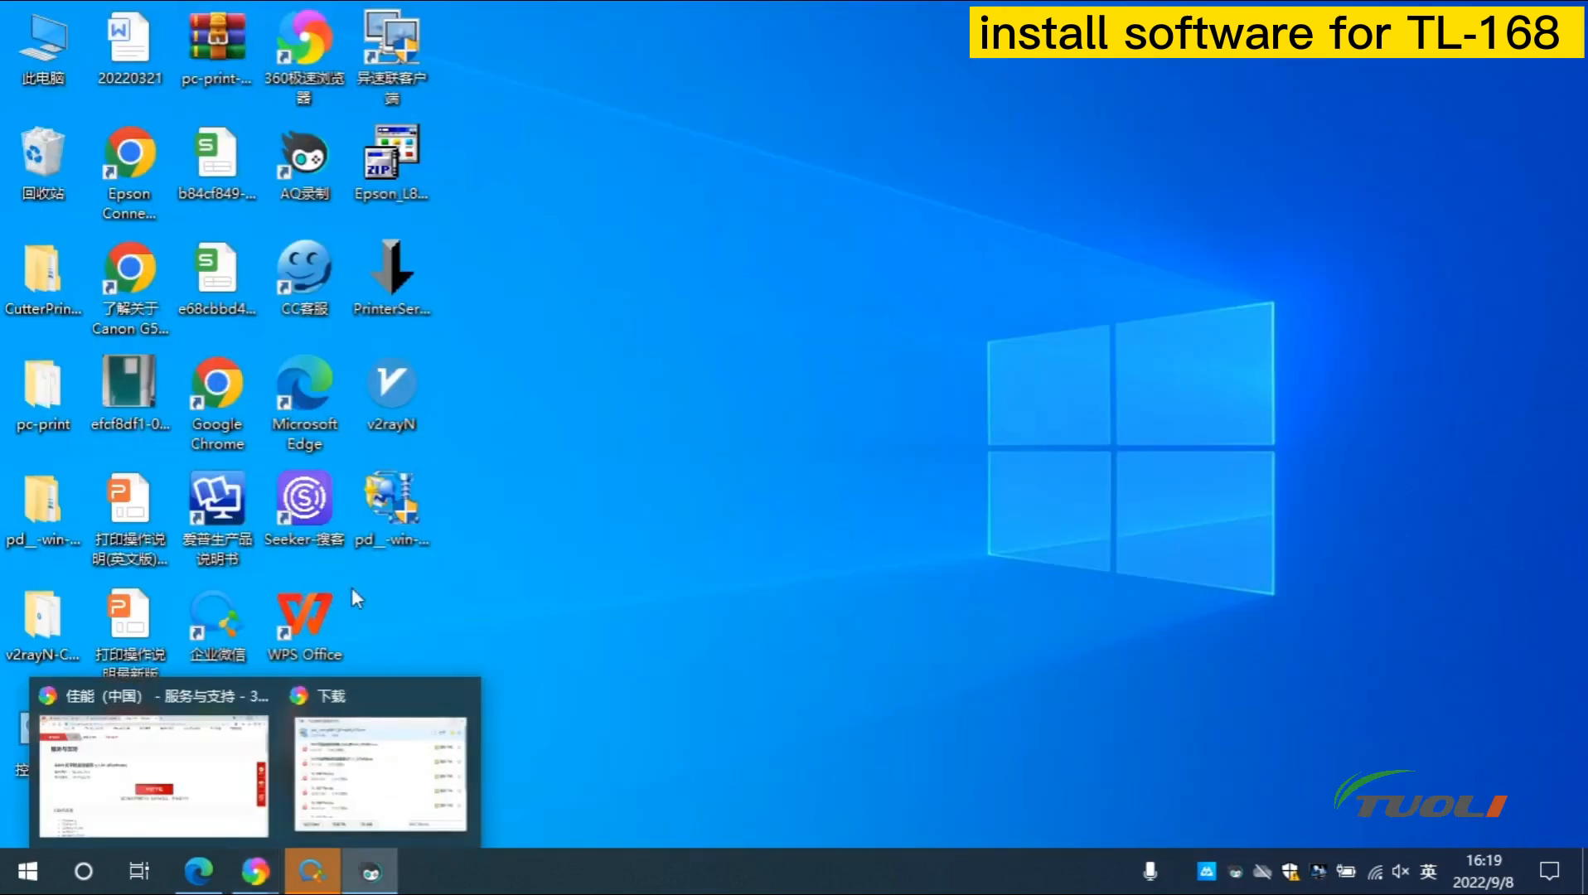
click(388, 501)
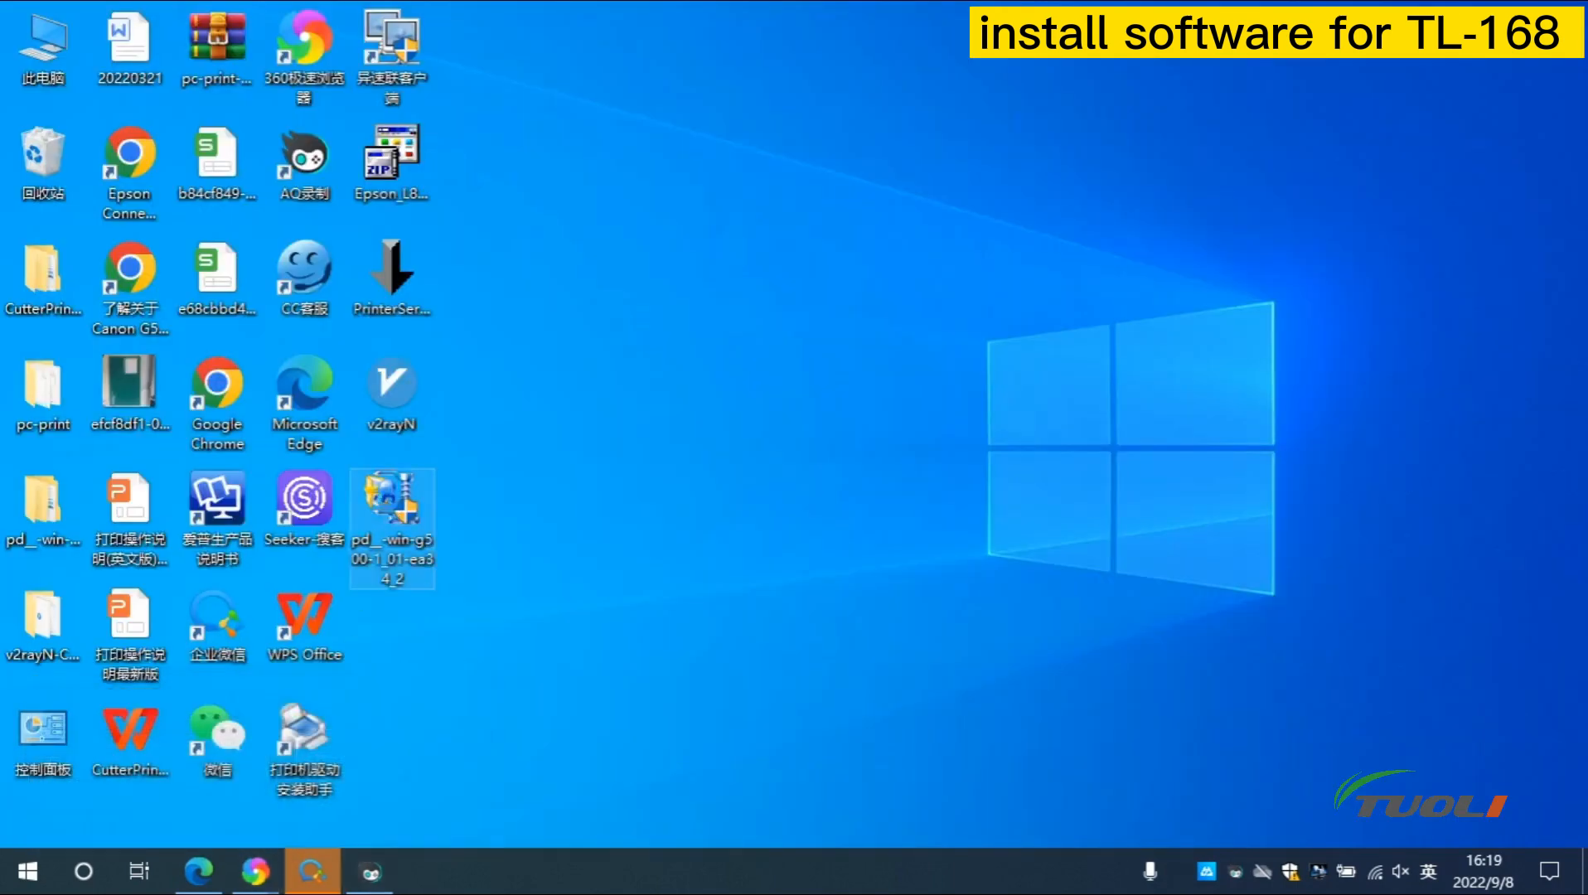
Run the desktop installer pd__-win-g500-1_01-ea34_2.exe as administrator
right_click(388, 501)
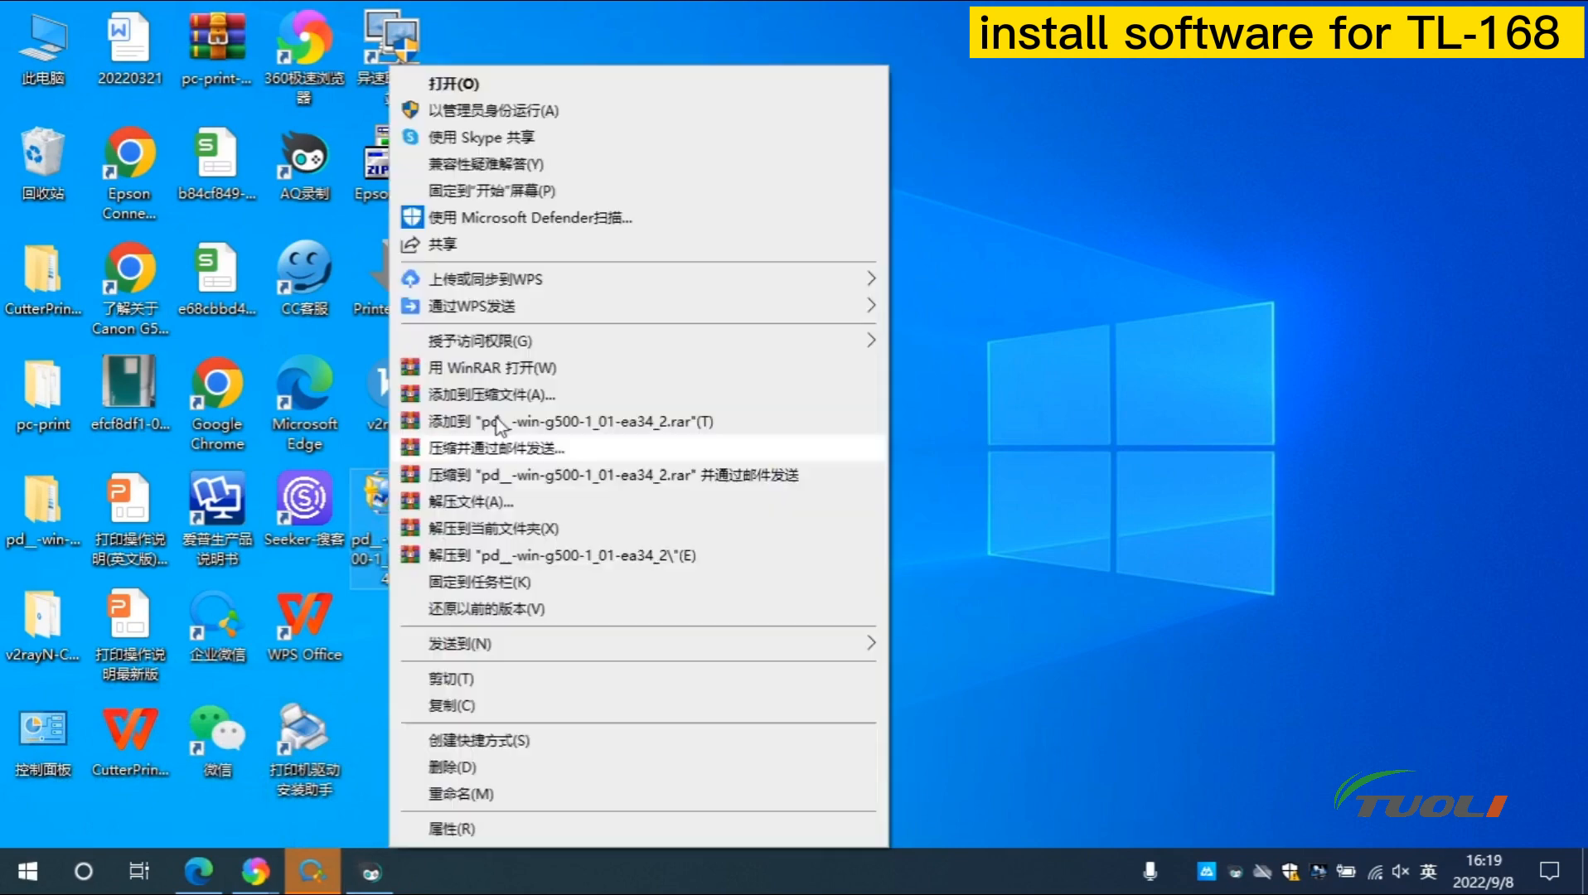
click(514, 116)
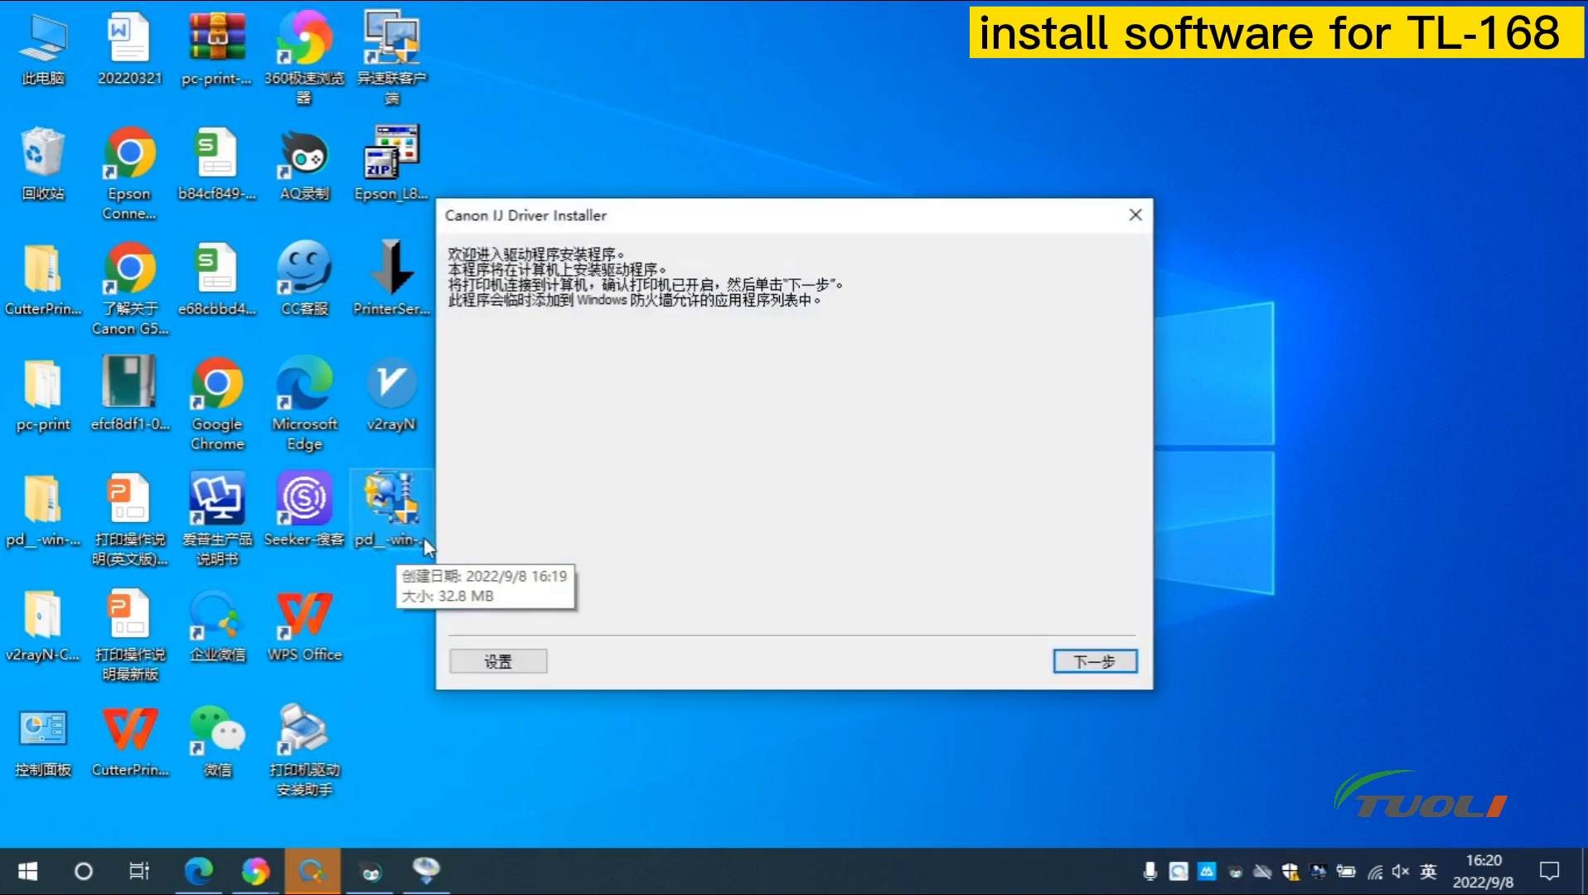
Accept the license and install the driver for the detected G500 series printer
click(1085, 675)
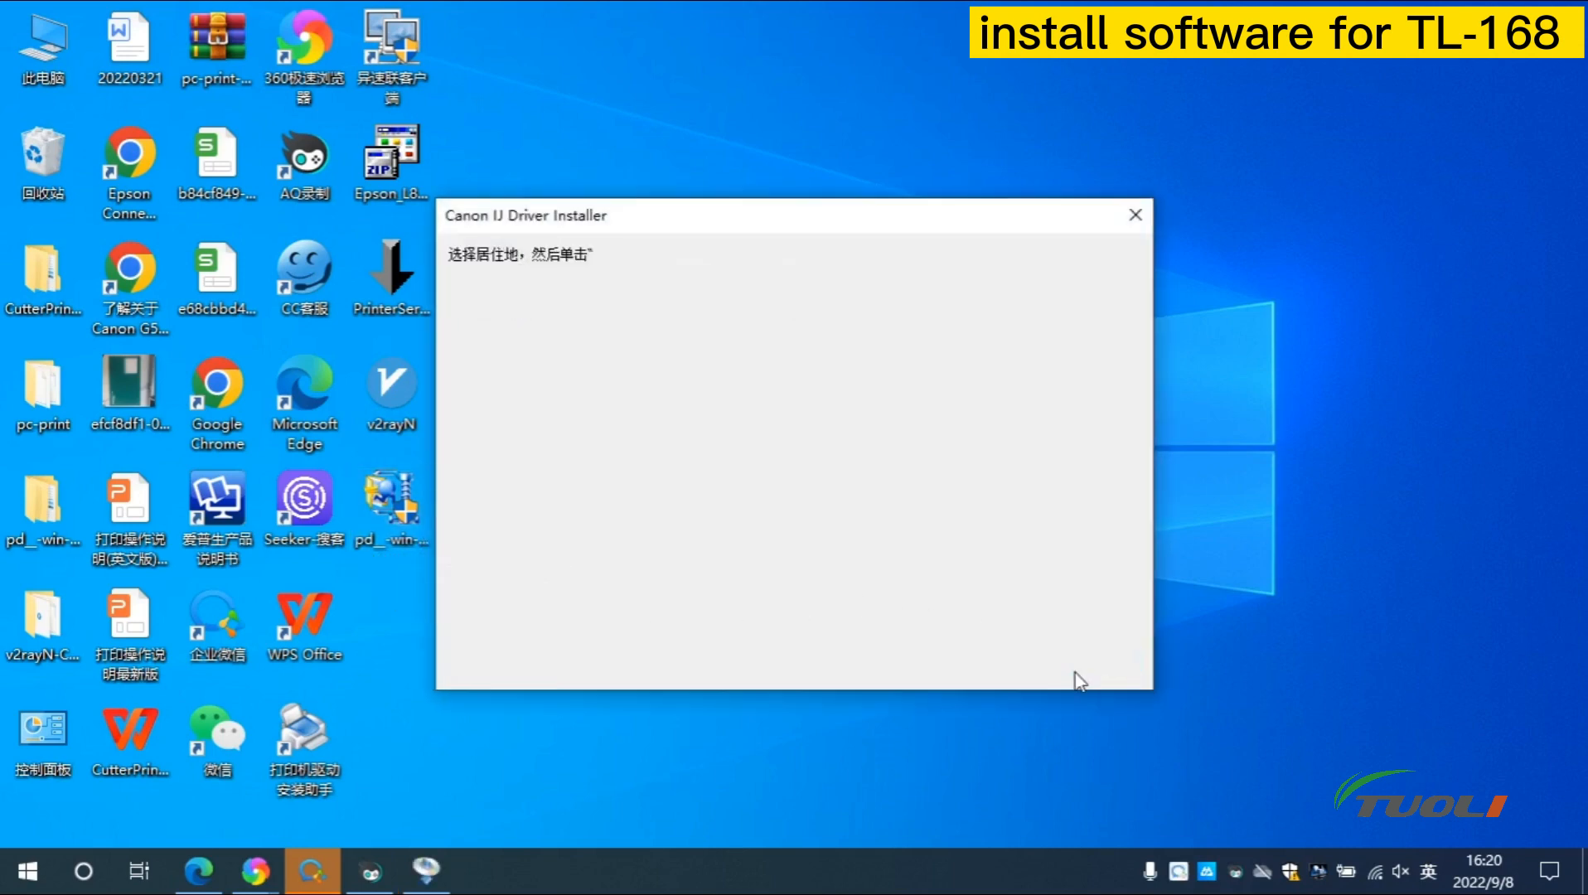
click(1086, 675)
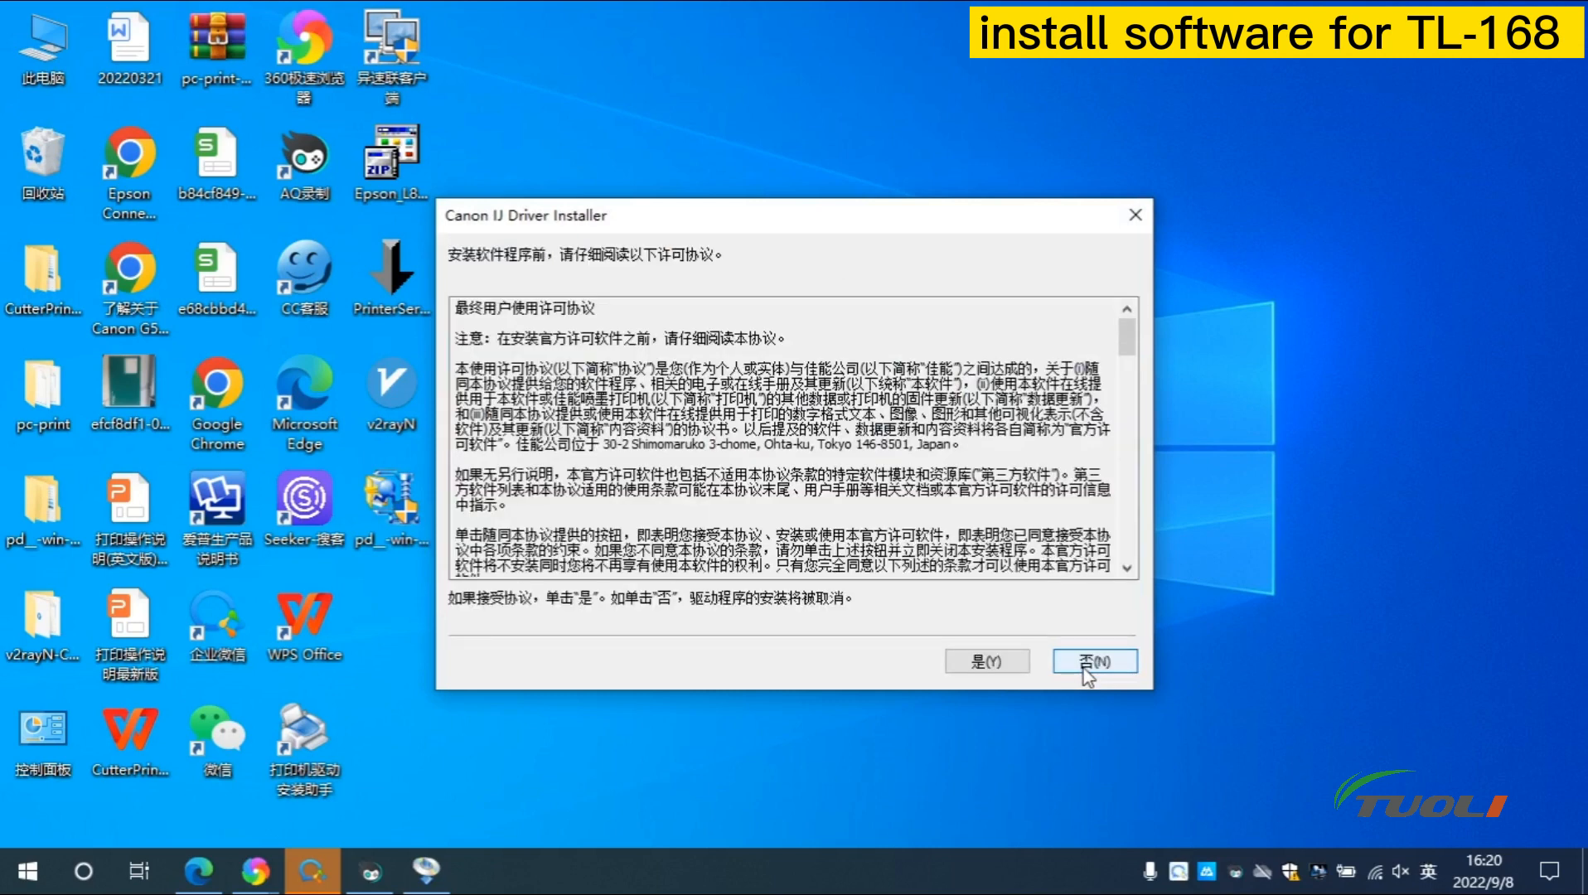
click(987, 661)
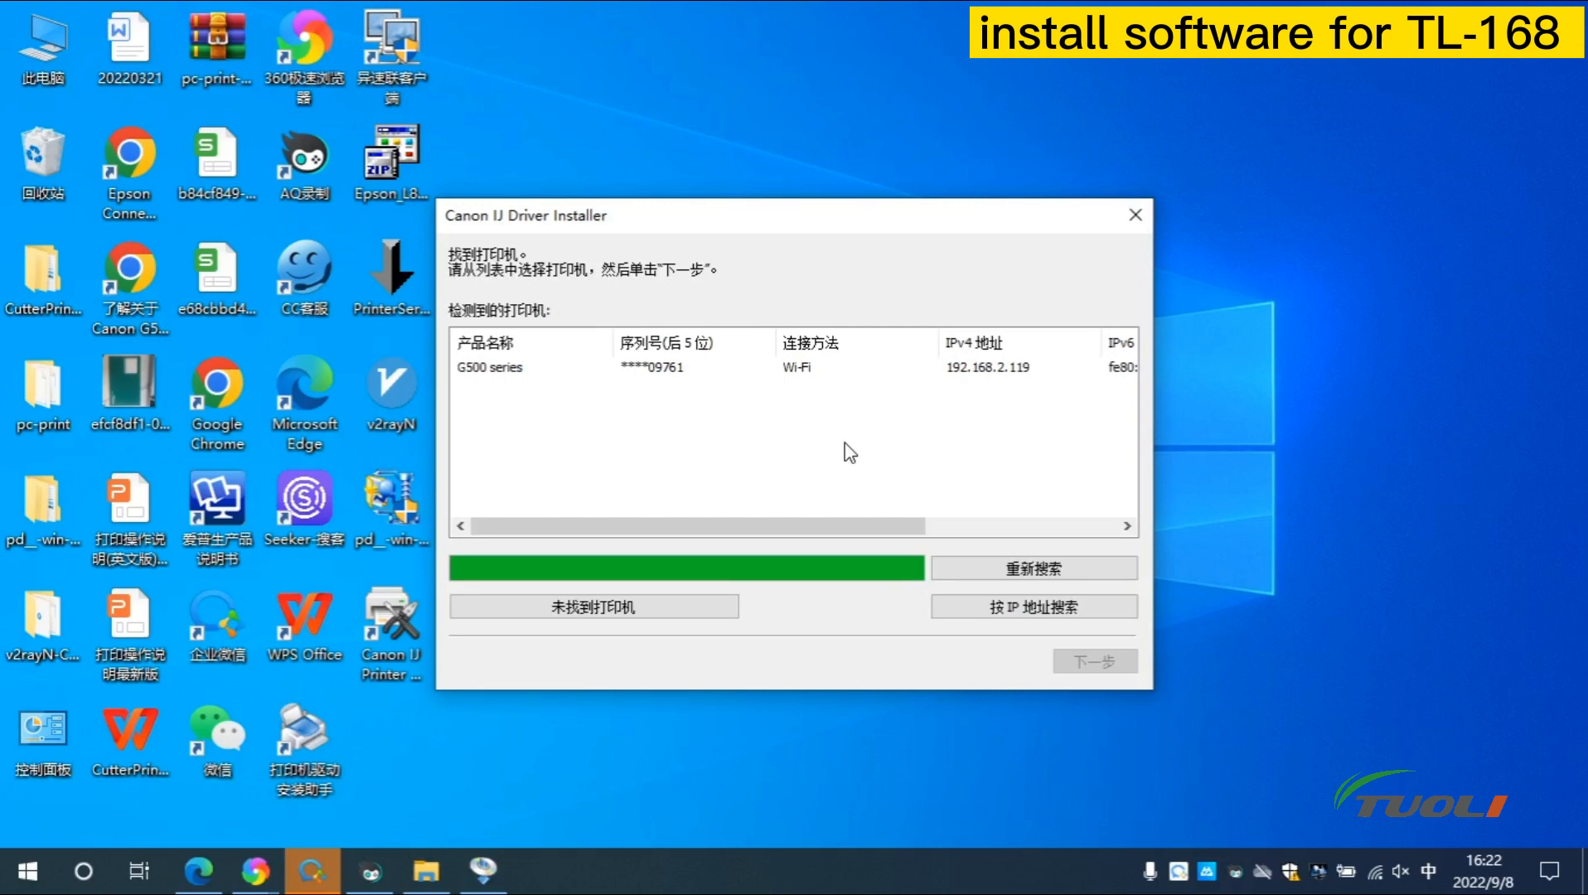
click(683, 372)
click(1085, 660)
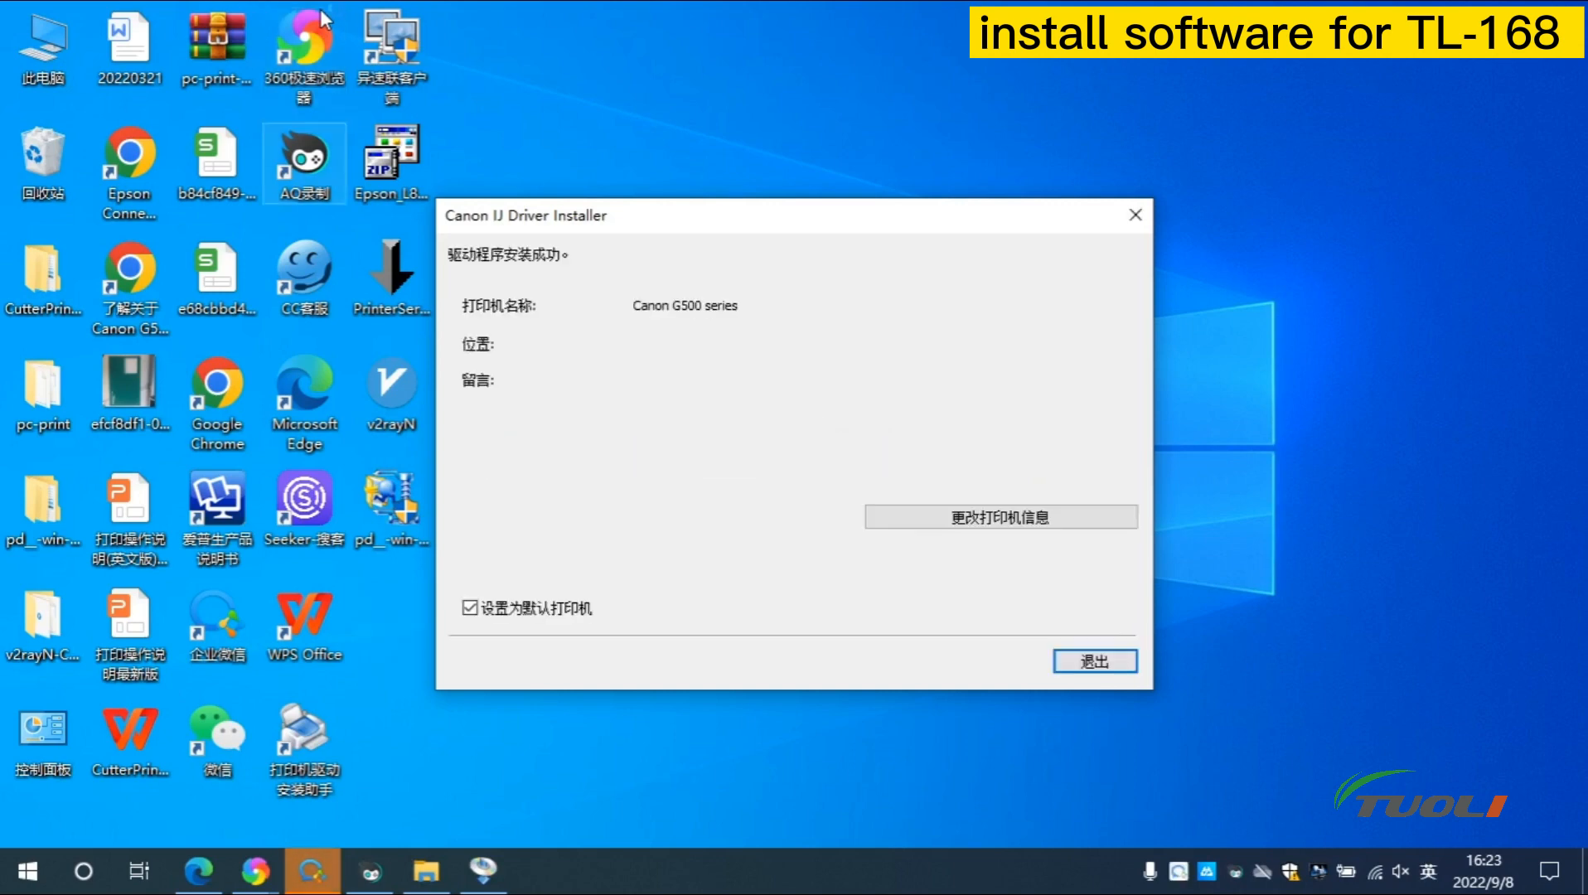
Leave the printer name and location details unchanged, then exit the installer
click(978, 522)
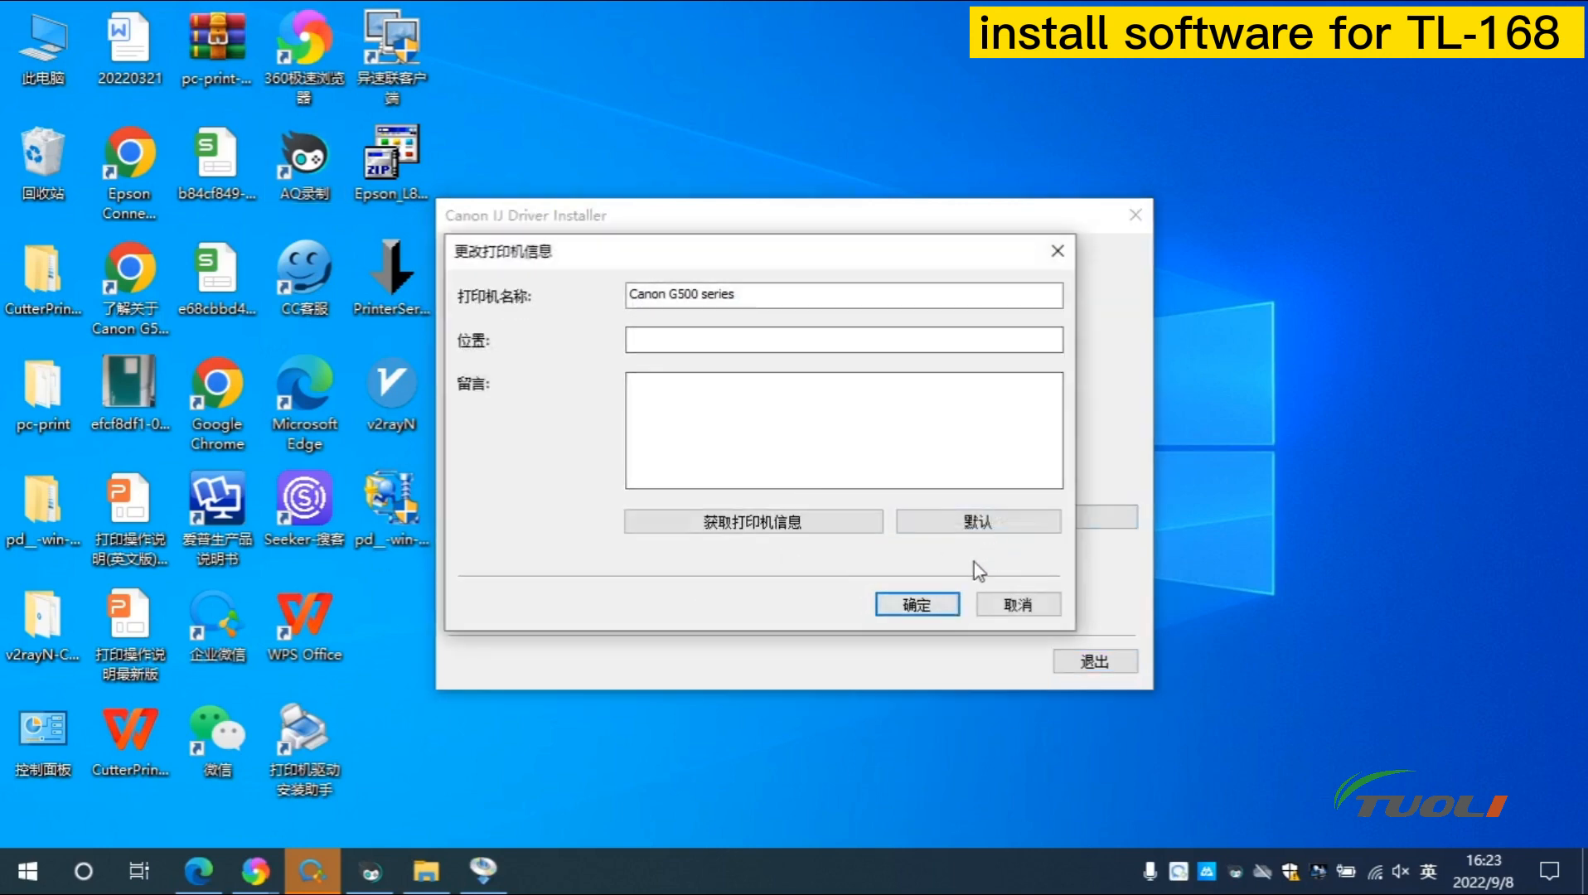
click(935, 609)
click(1095, 662)
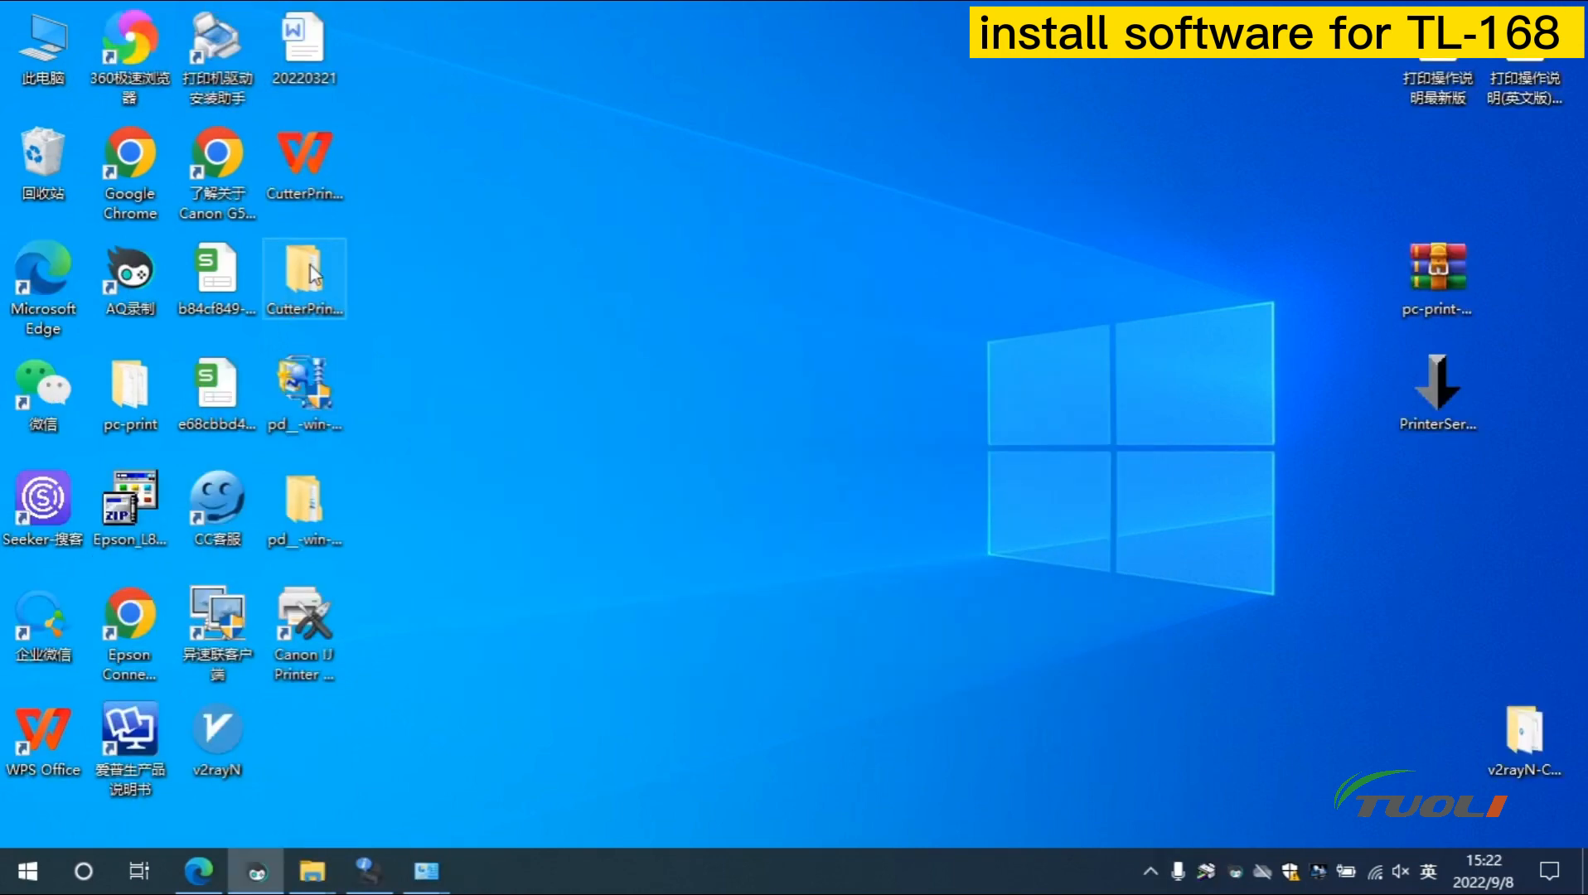
Open PrinterServer from the desktop's CutterPrinter_V1.6 > CutterPrinter_V1.6 folder
double_click(309, 274)
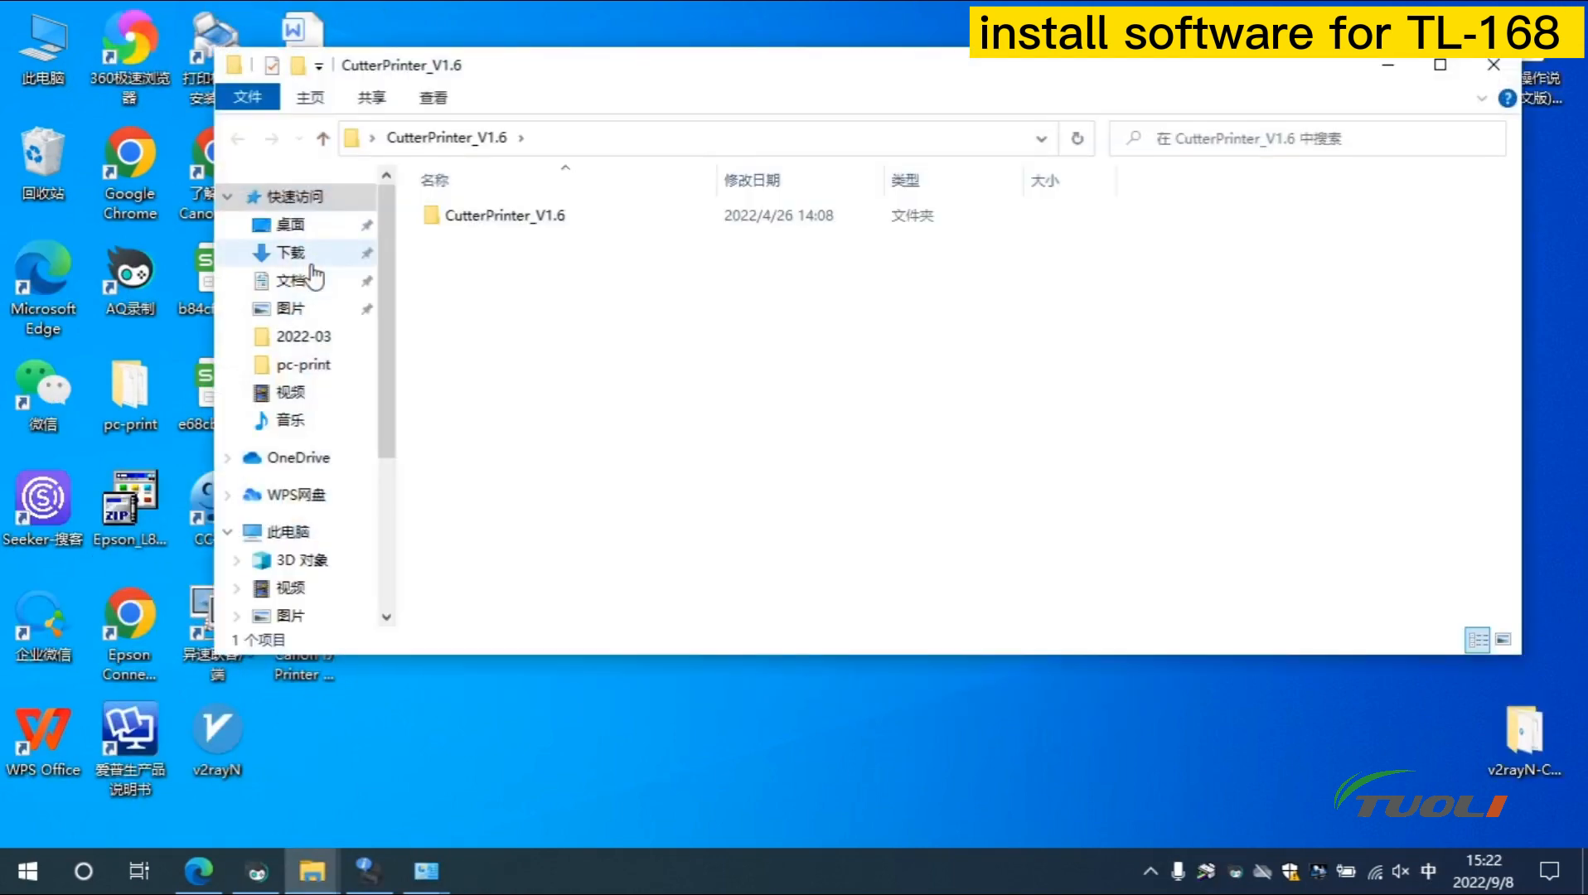
double_click(567, 220)
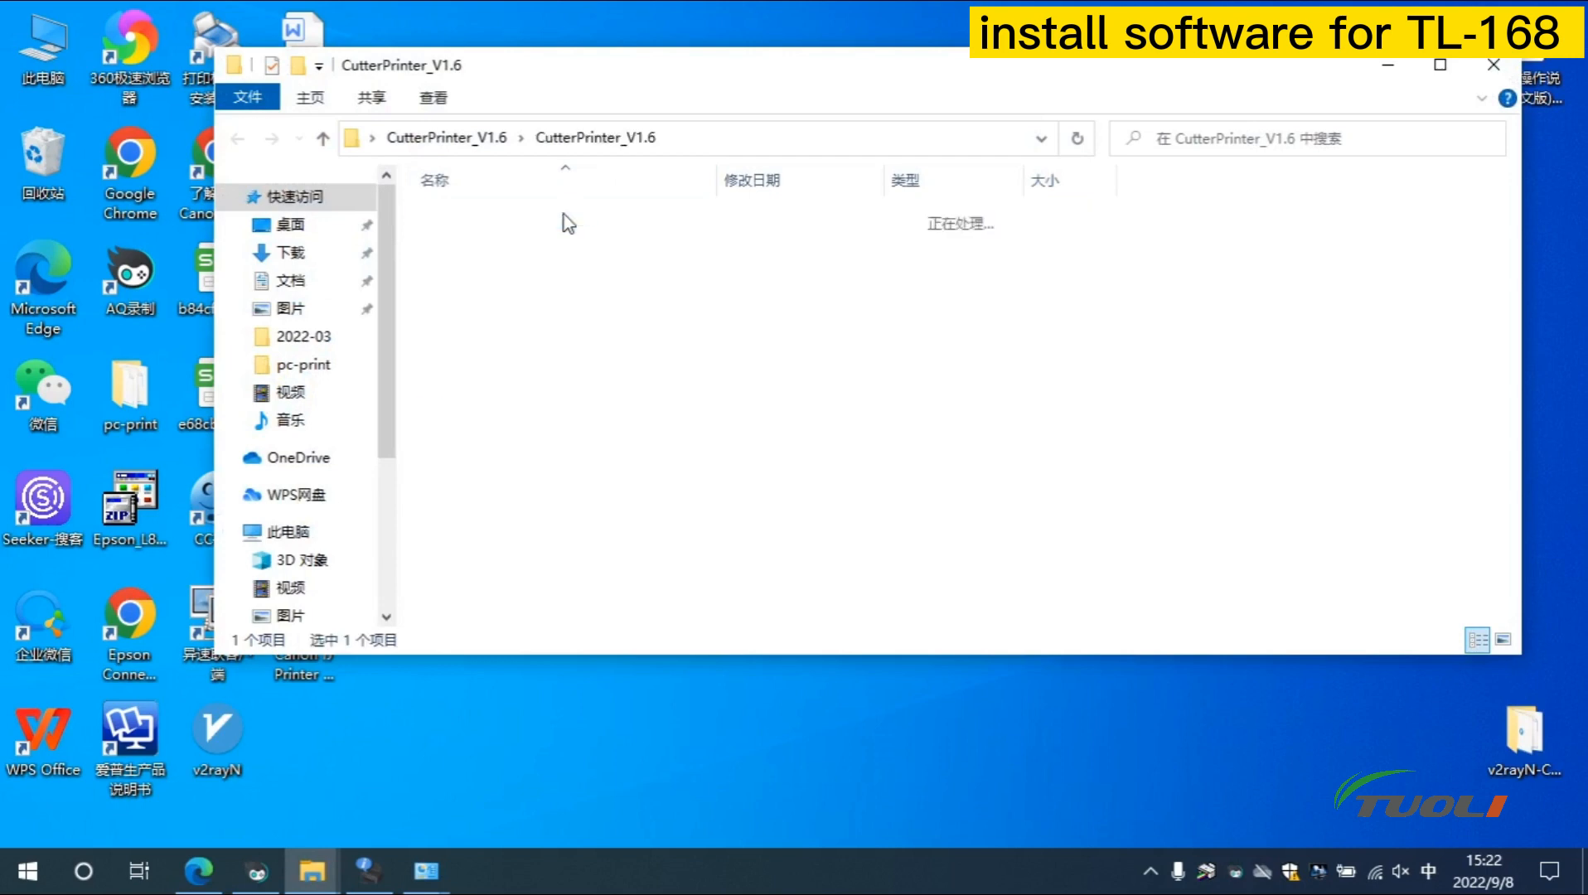
click(490, 371)
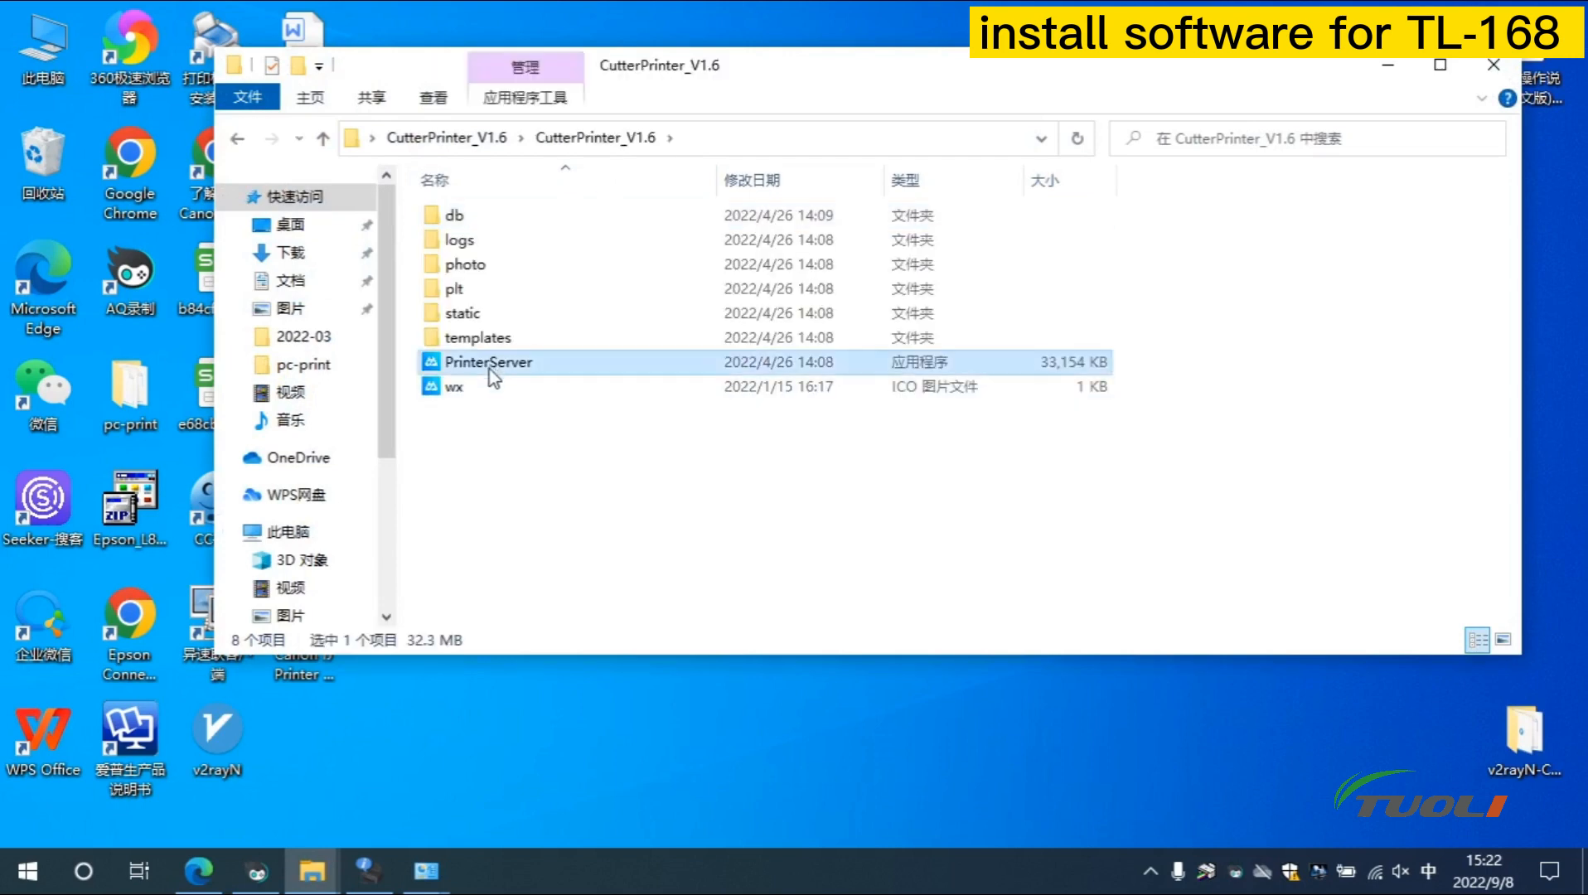
right_click(489, 368)
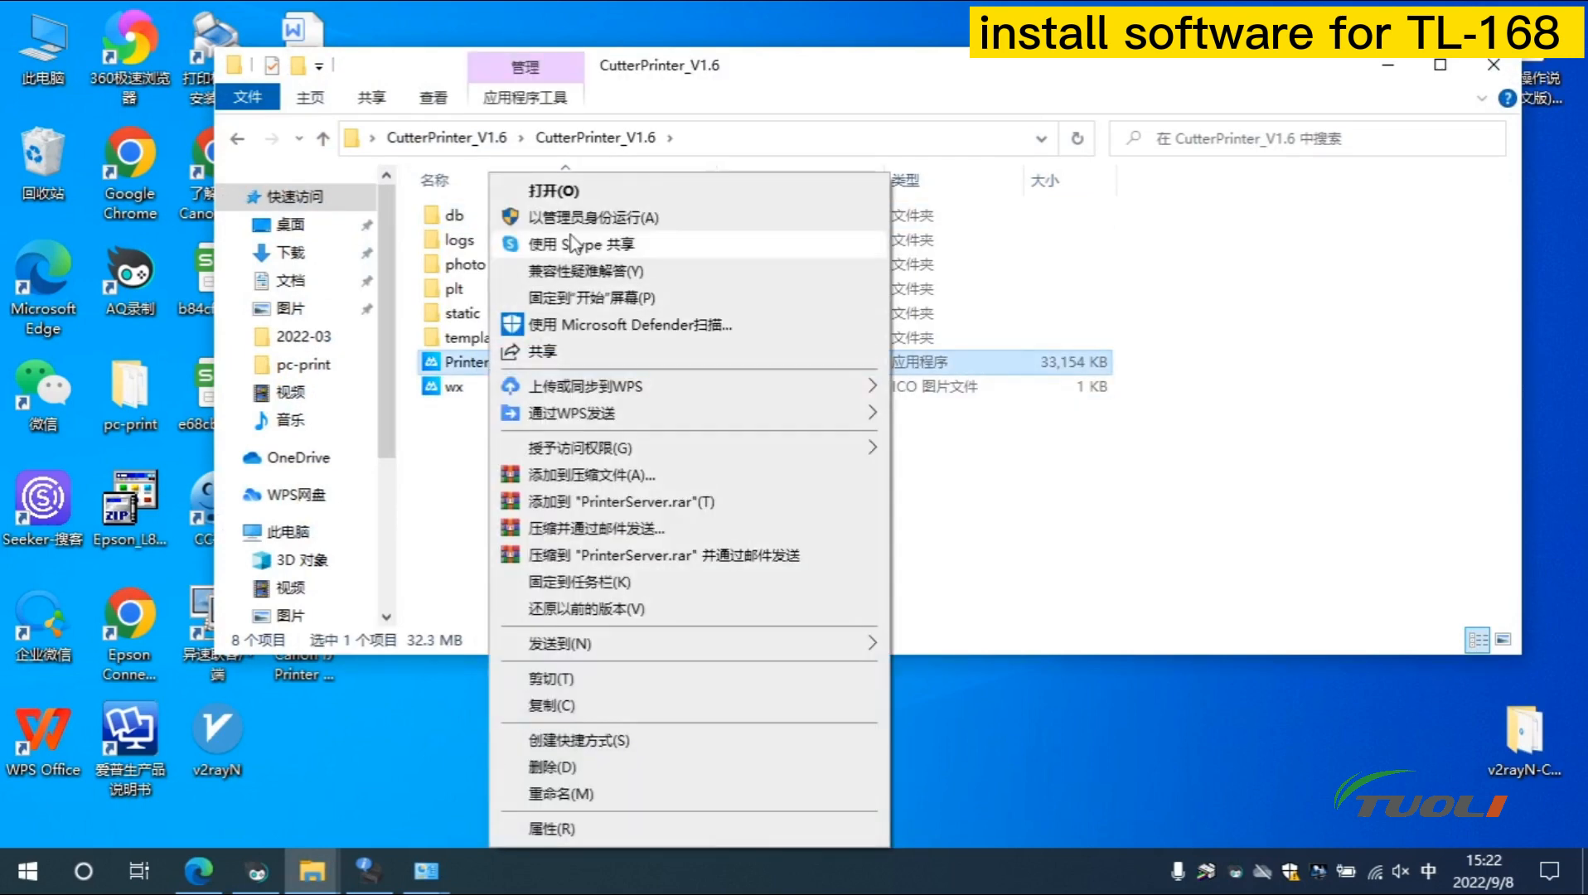
click(577, 204)
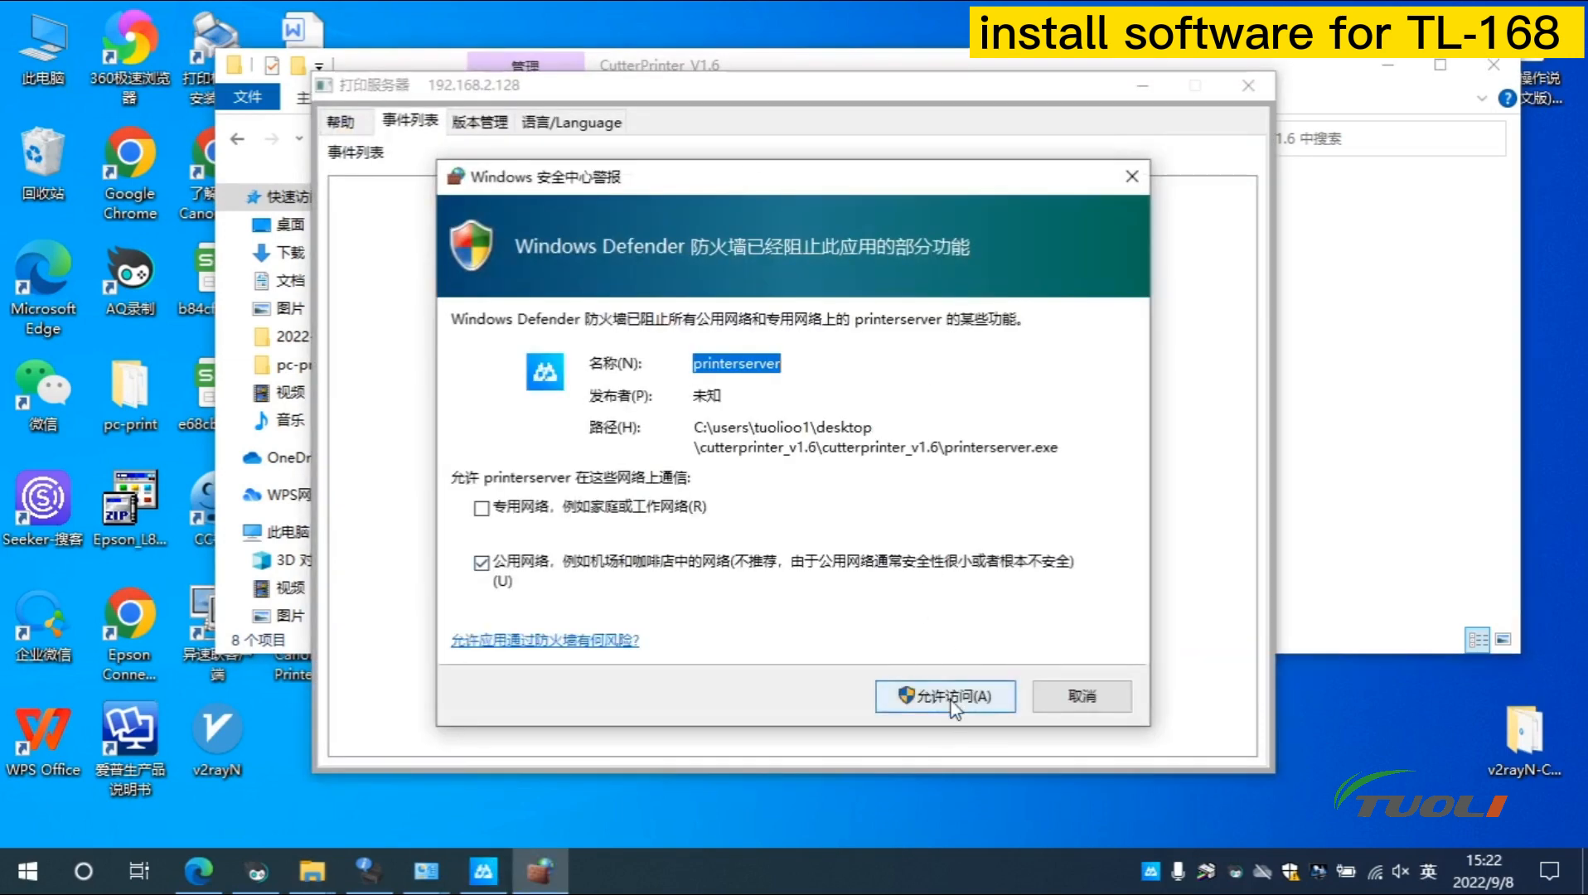
Allow PrinterServer through the firewall and switch its interface language to English
click(952, 698)
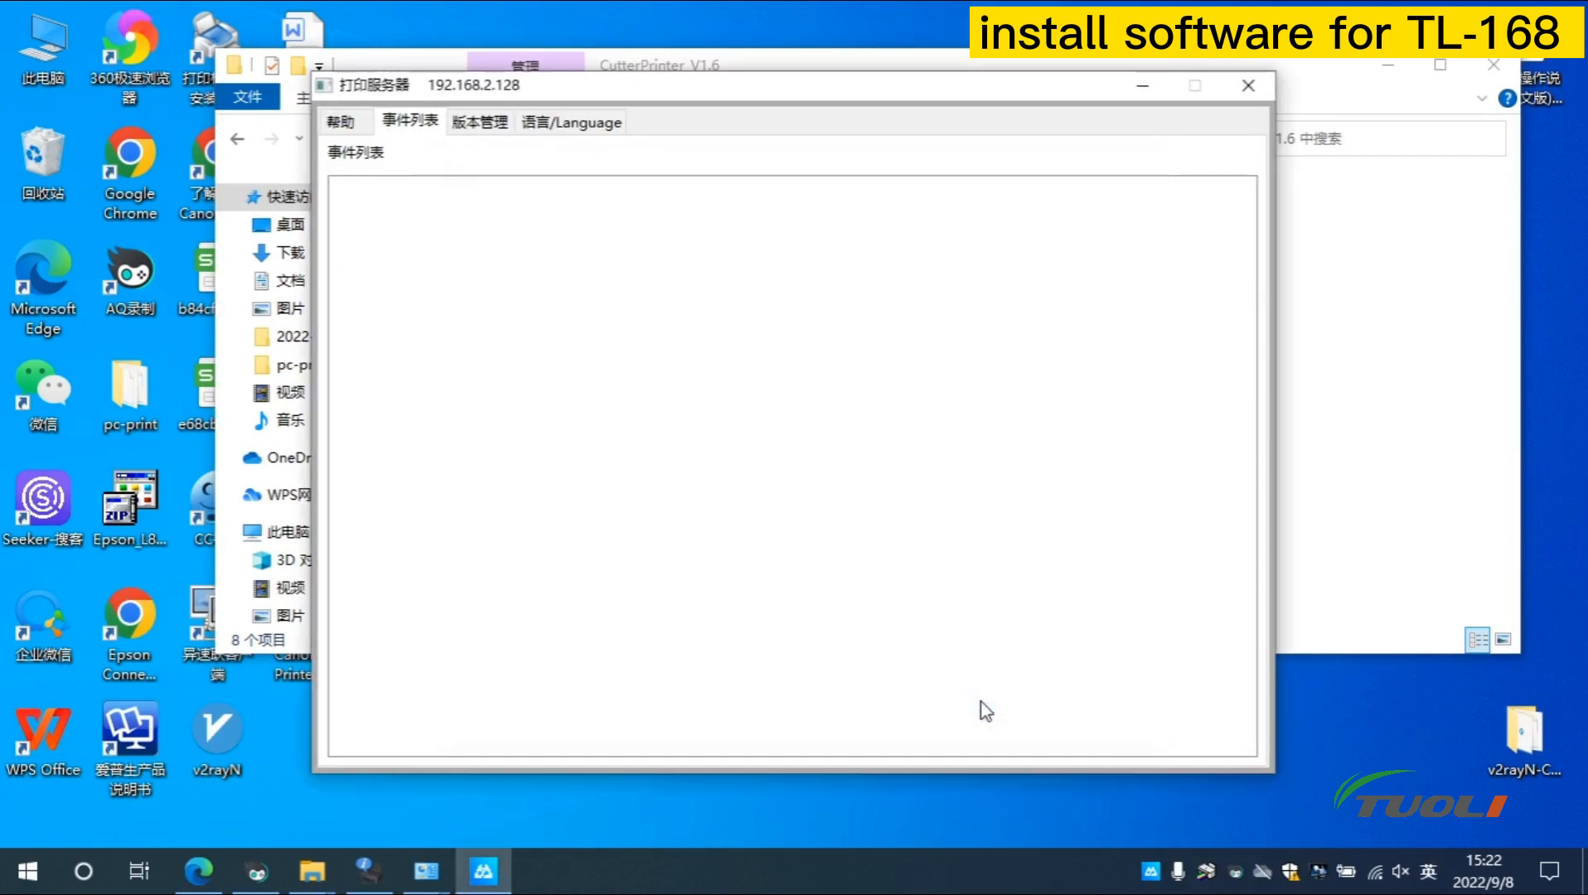
click(494, 125)
click(587, 126)
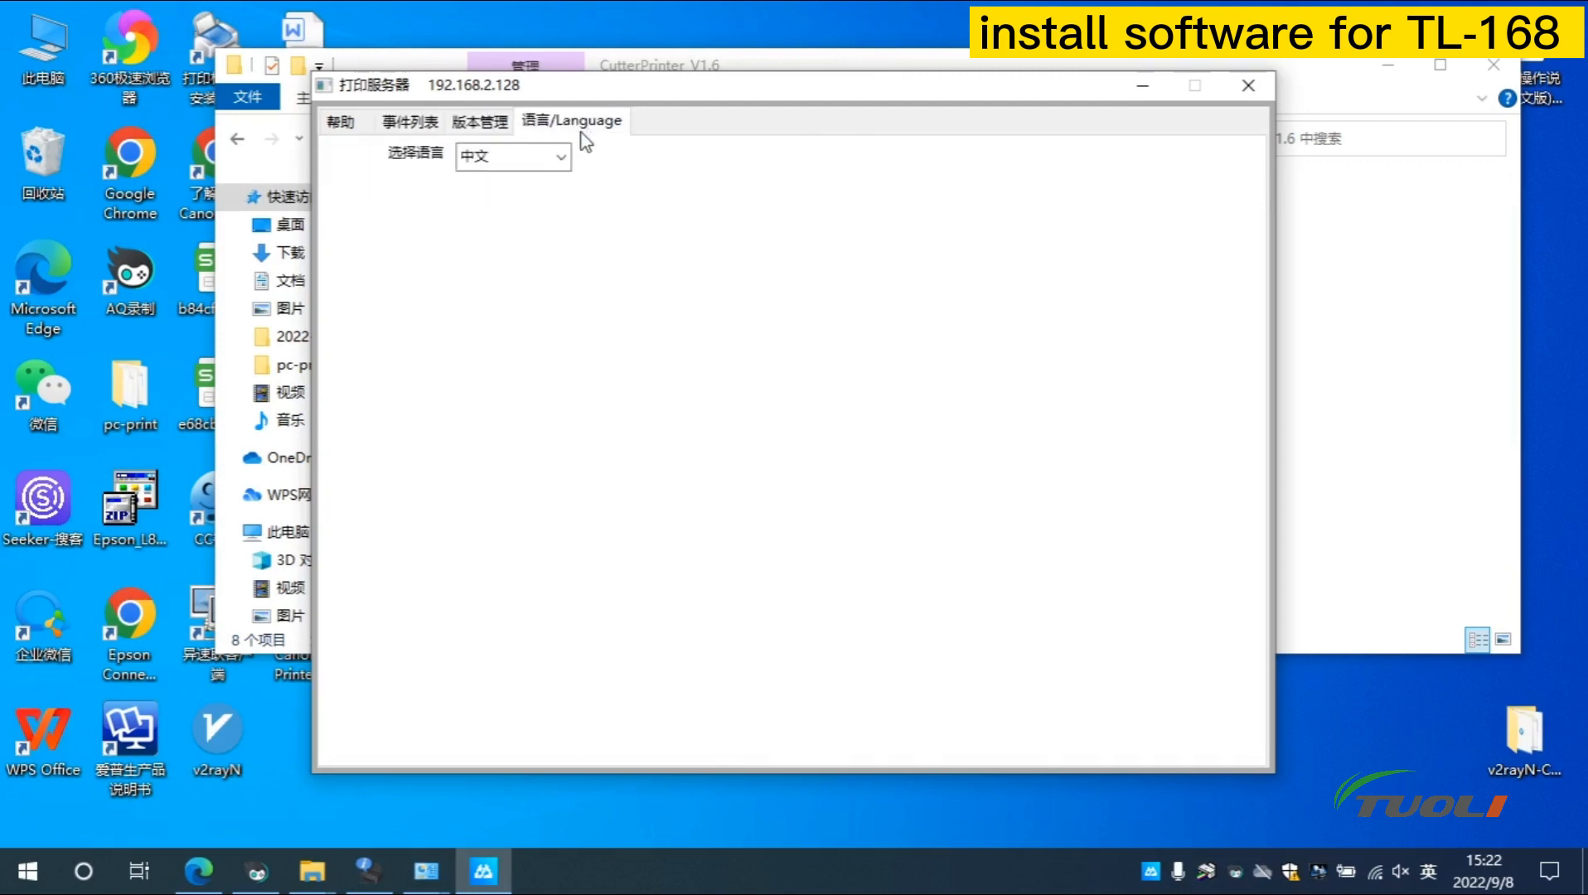
click(411, 126)
click(341, 123)
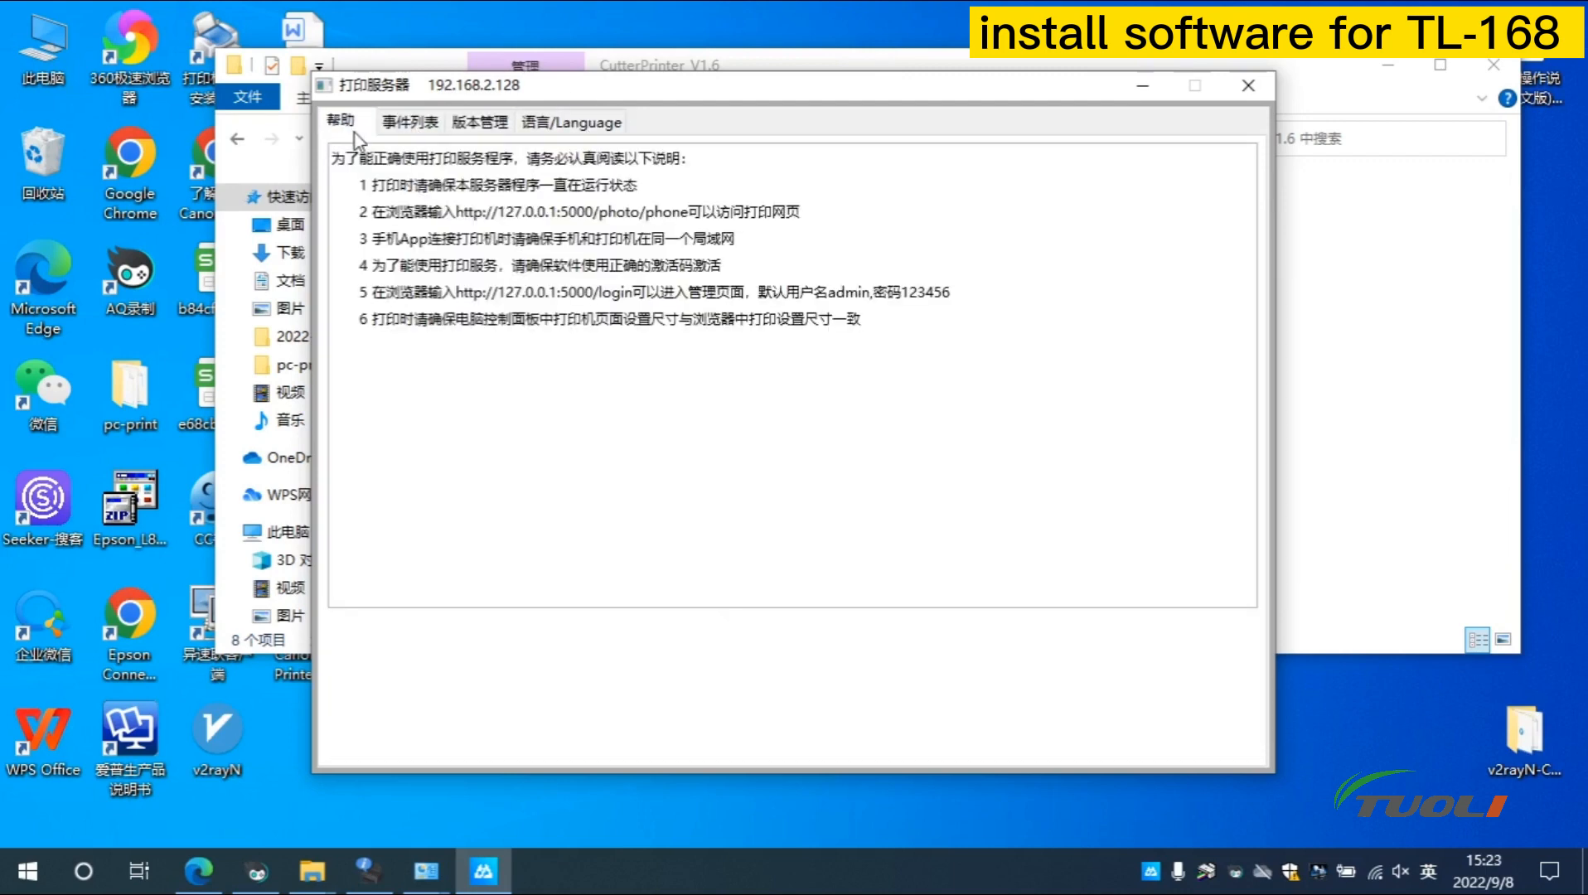
click(572, 123)
click(561, 158)
click(481, 198)
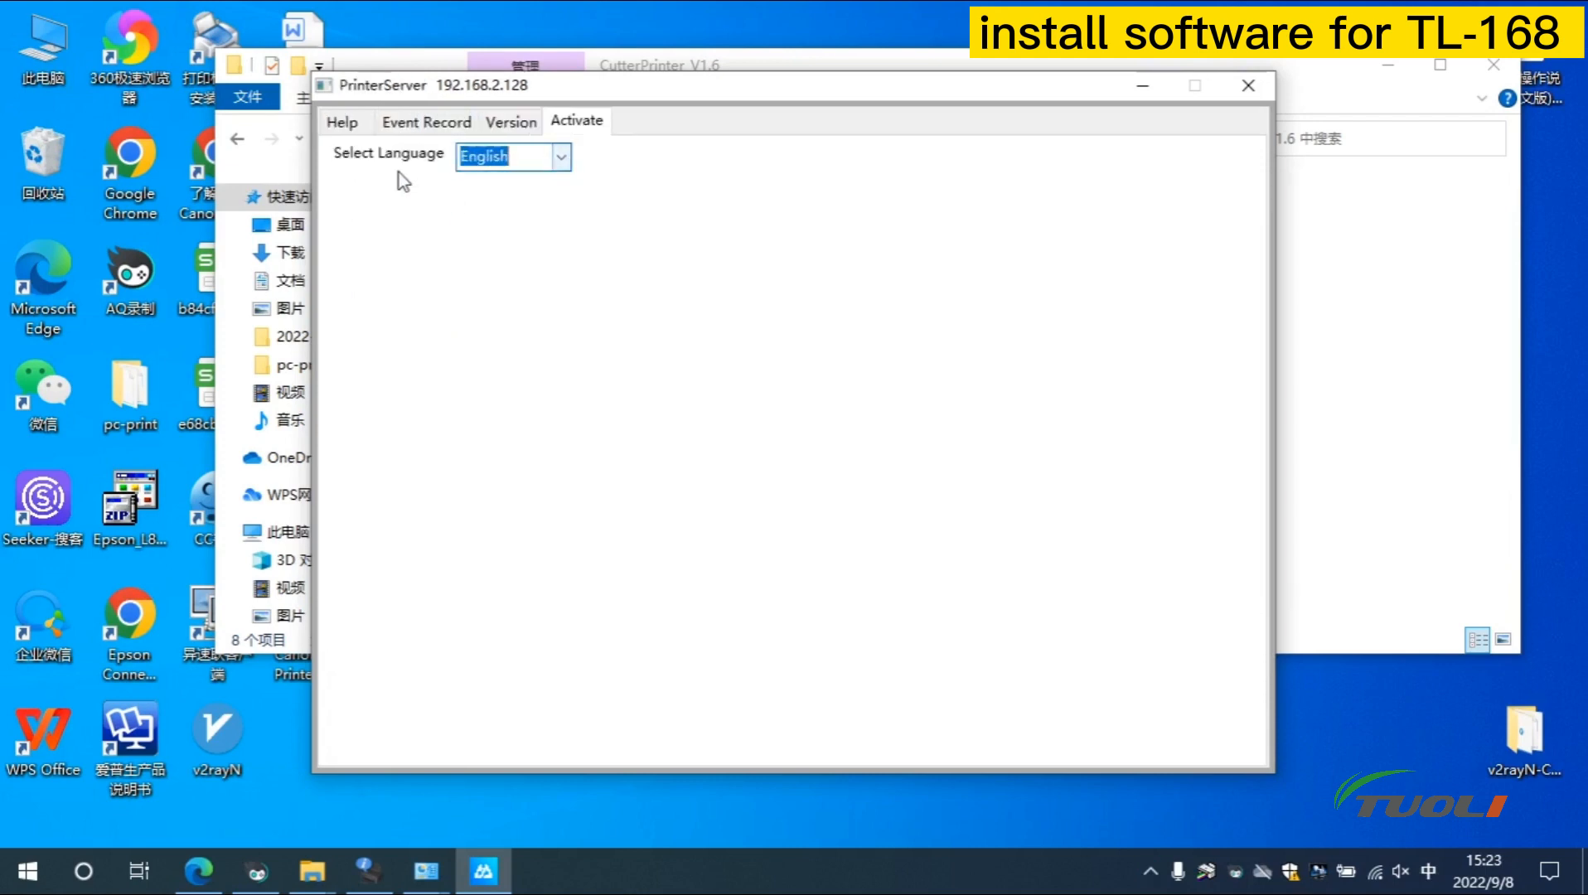
click(347, 130)
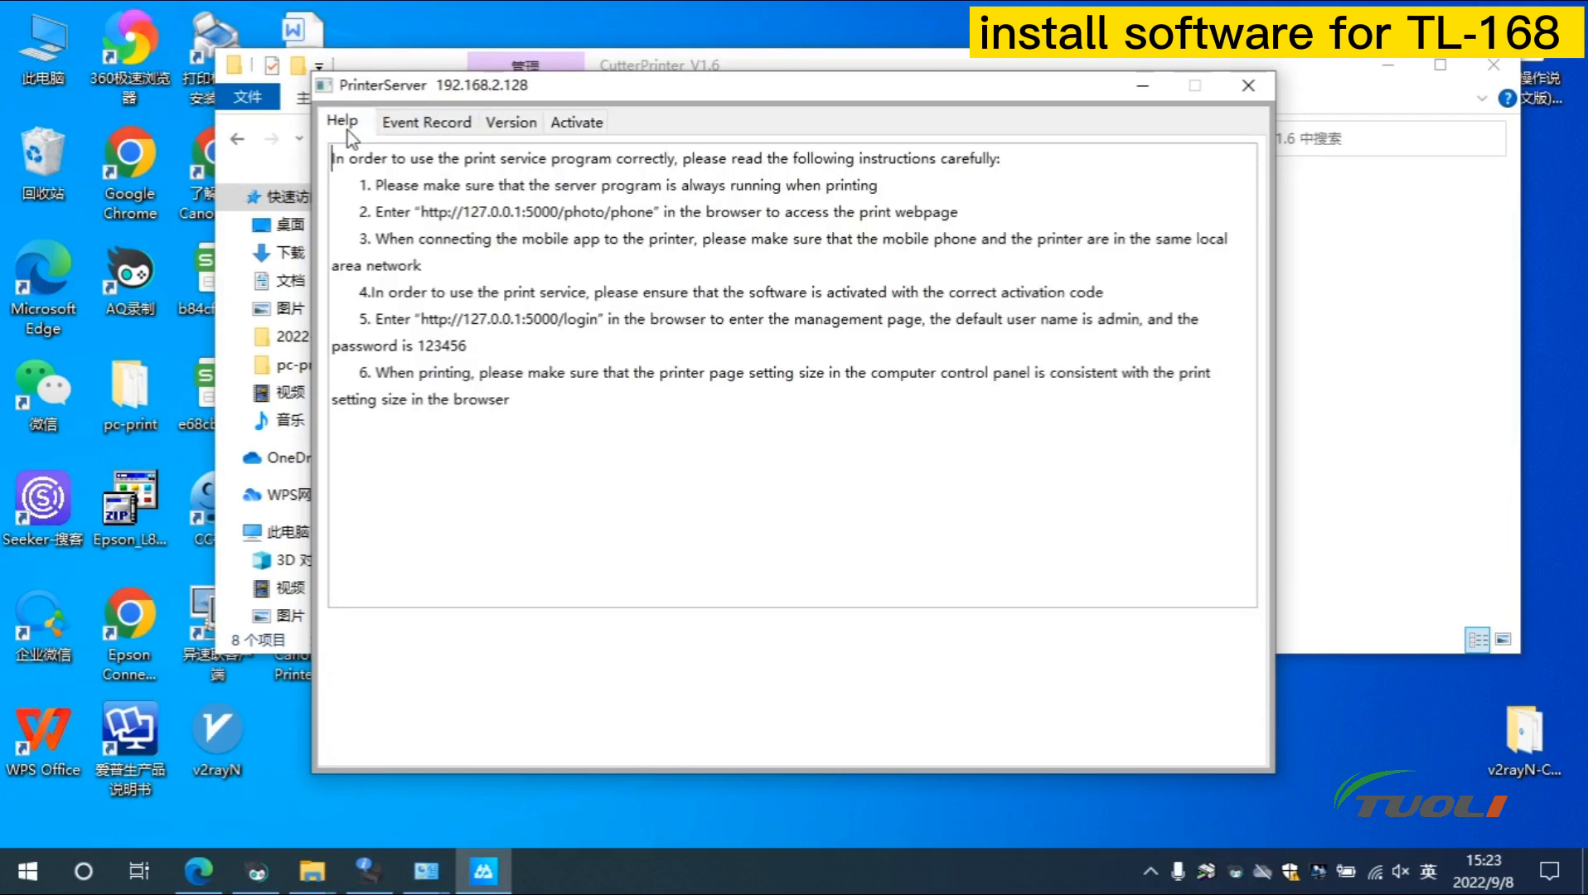
drag(421, 211, 655, 212)
right_click(623, 222)
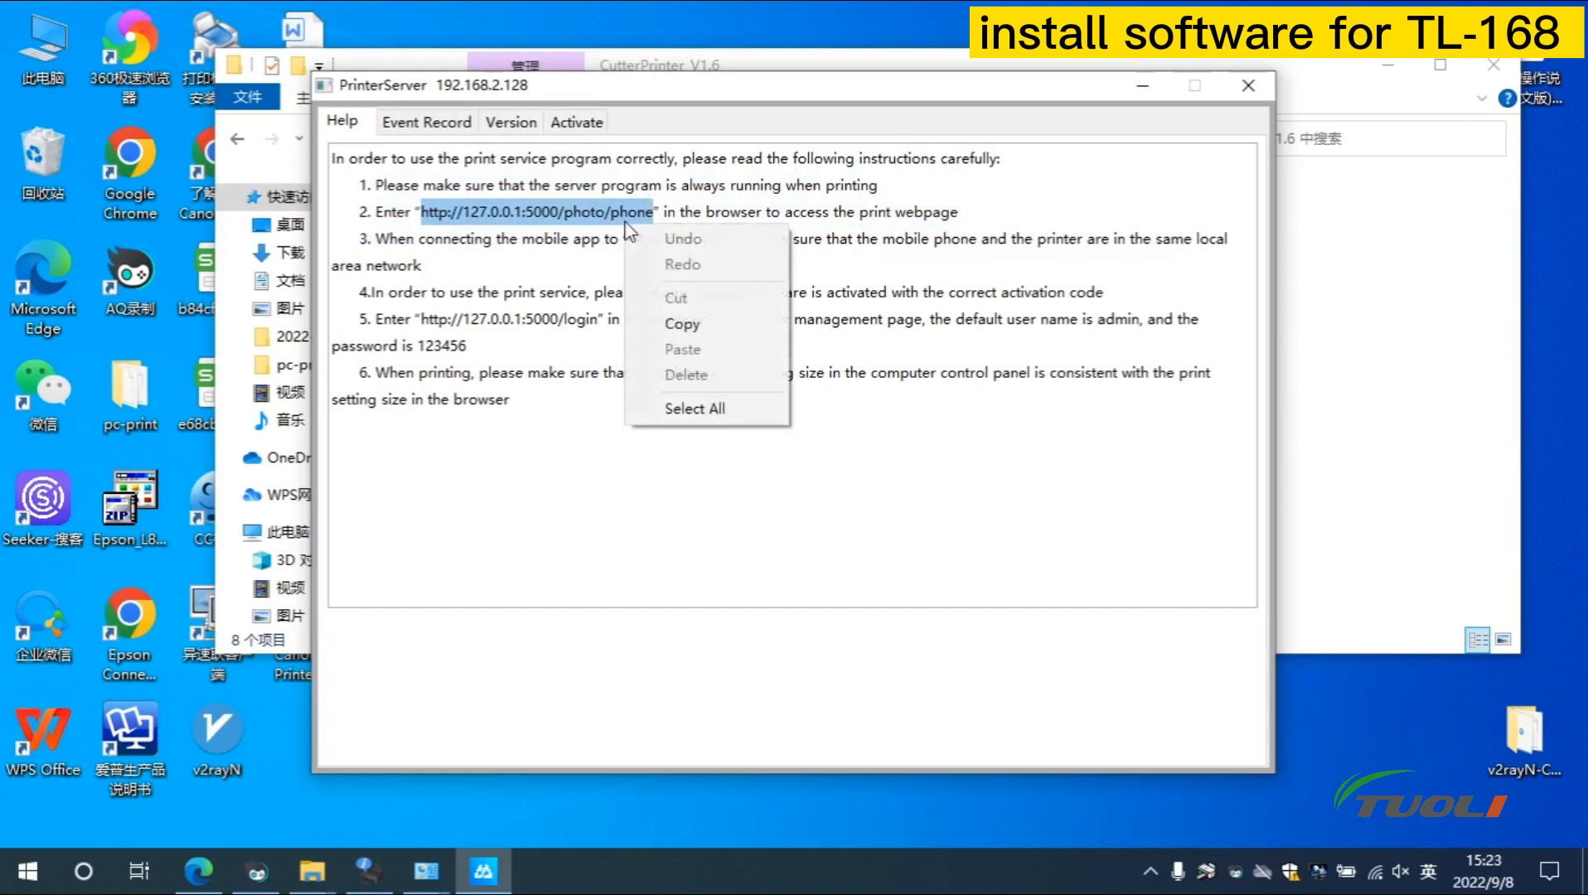
click(700, 323)
Paste the copied address into a new Edge tab and load 127.0.0.1:5000/photo/phone
click(187, 886)
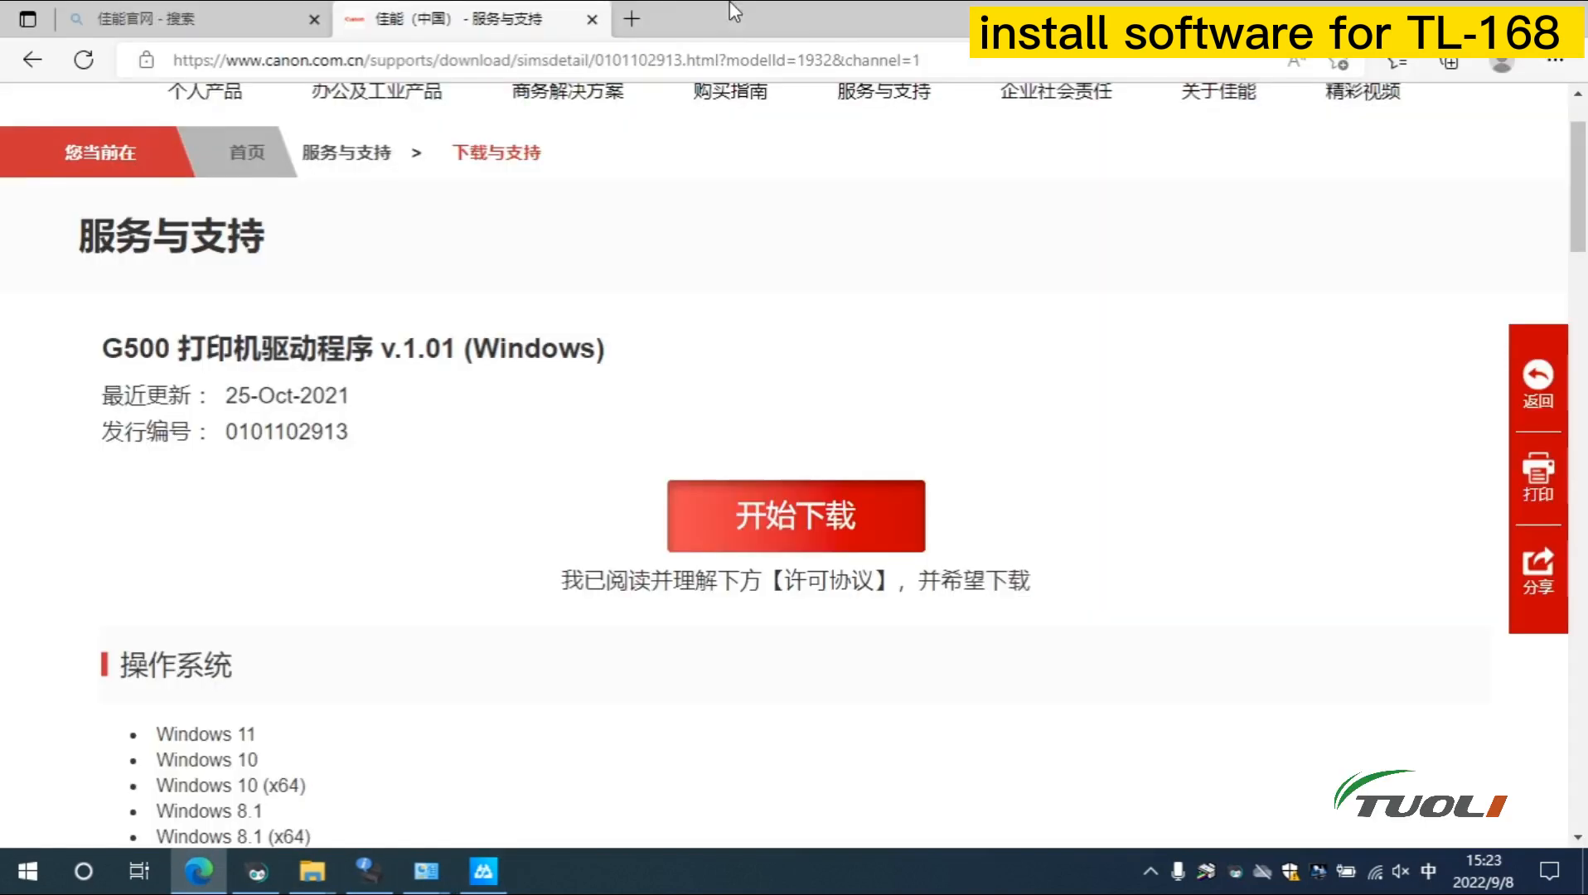
click(631, 18)
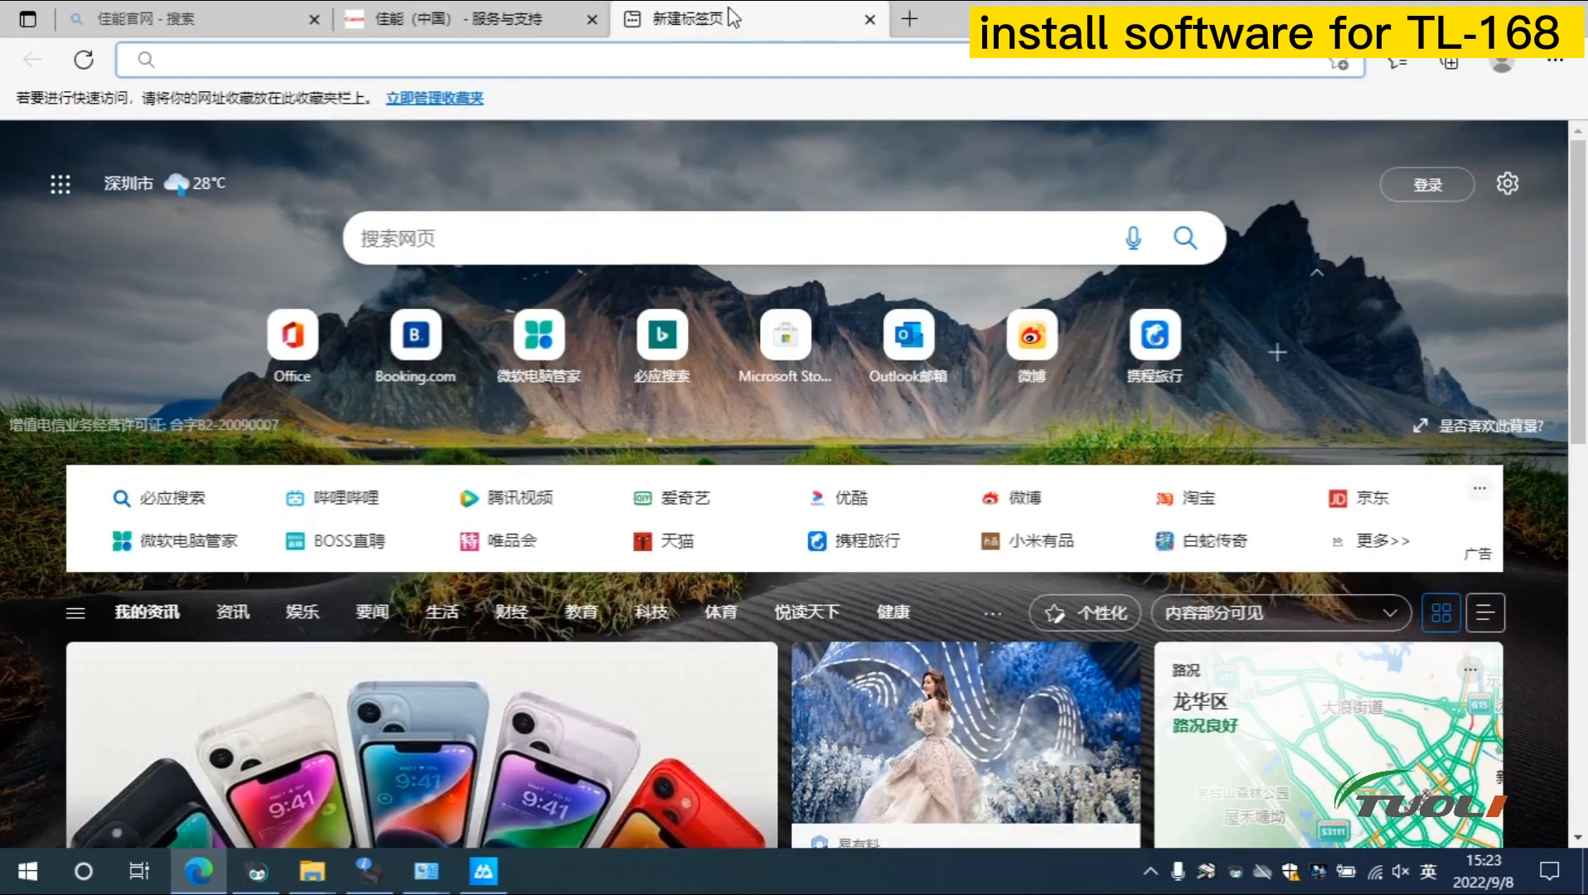
click(733, 56)
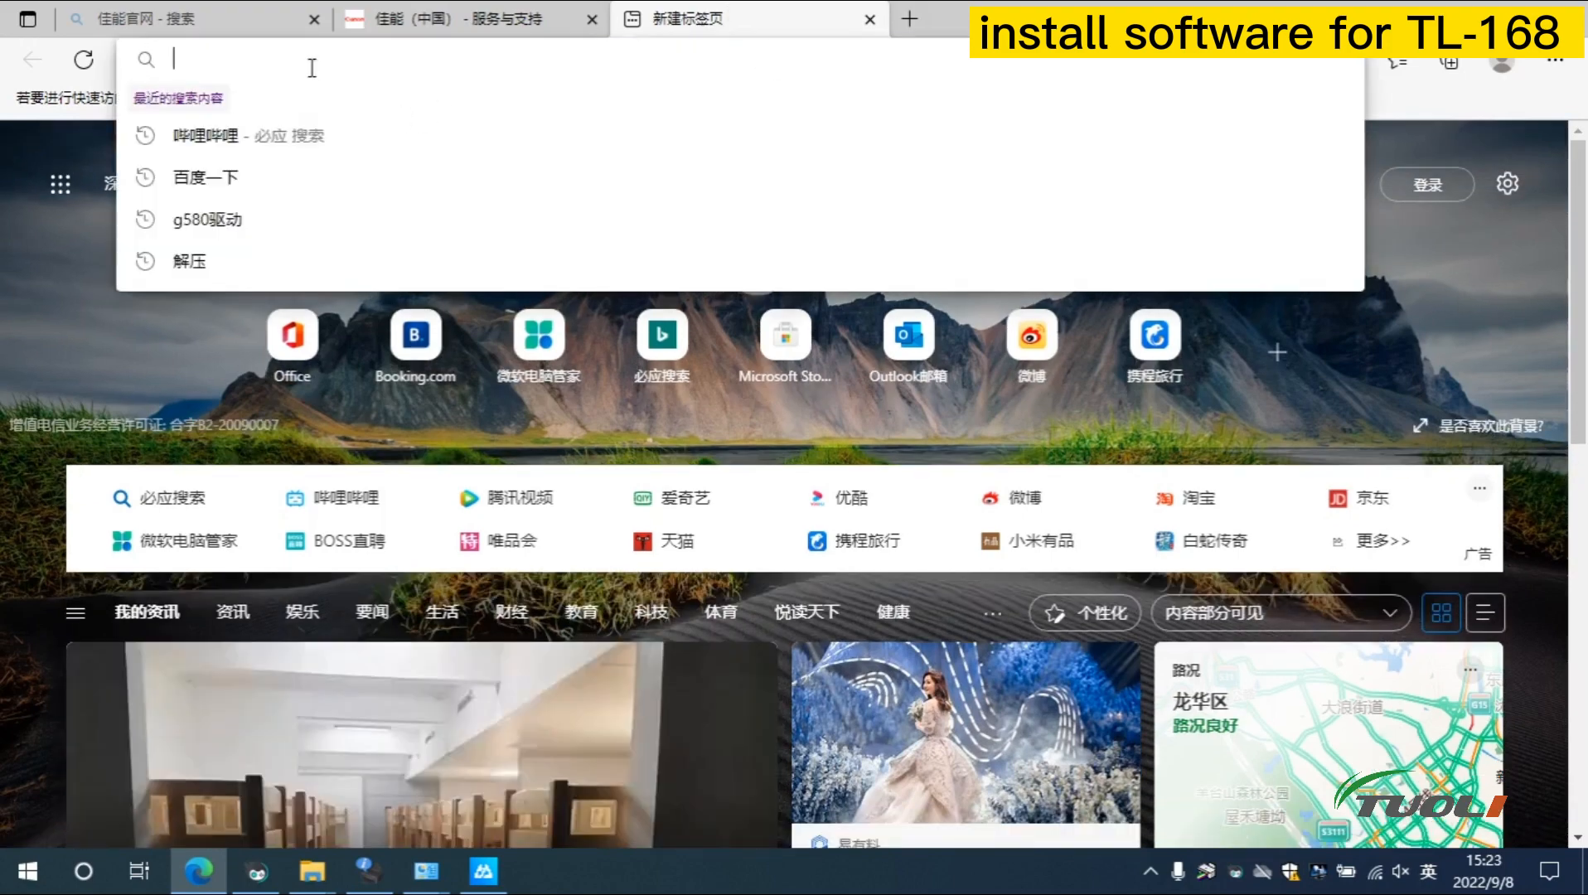
right_click(273, 56)
click(349, 276)
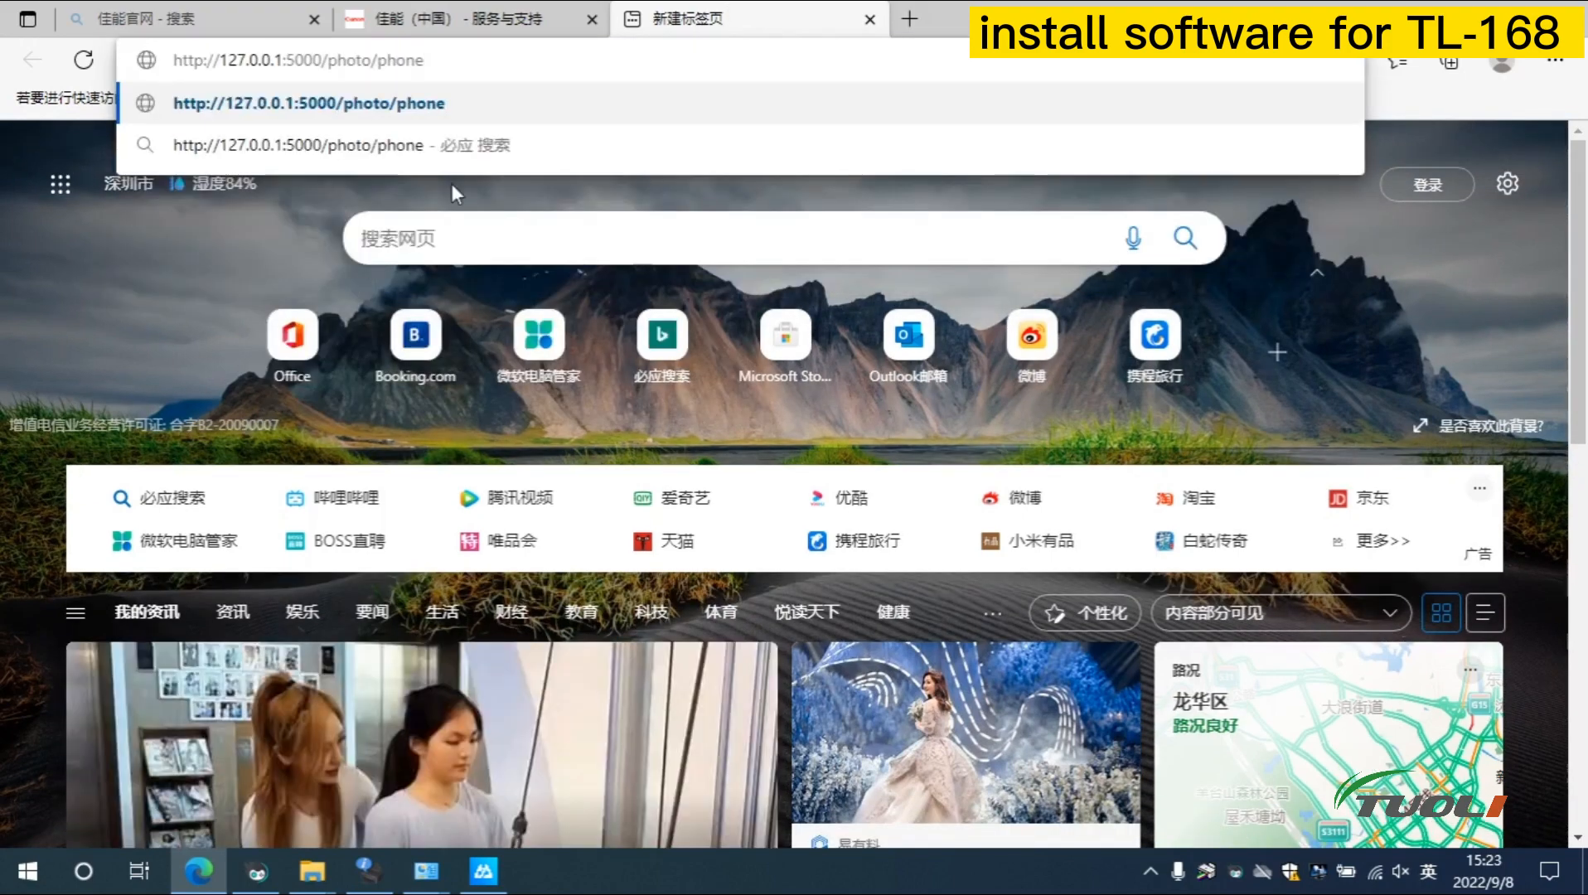
key(Return)
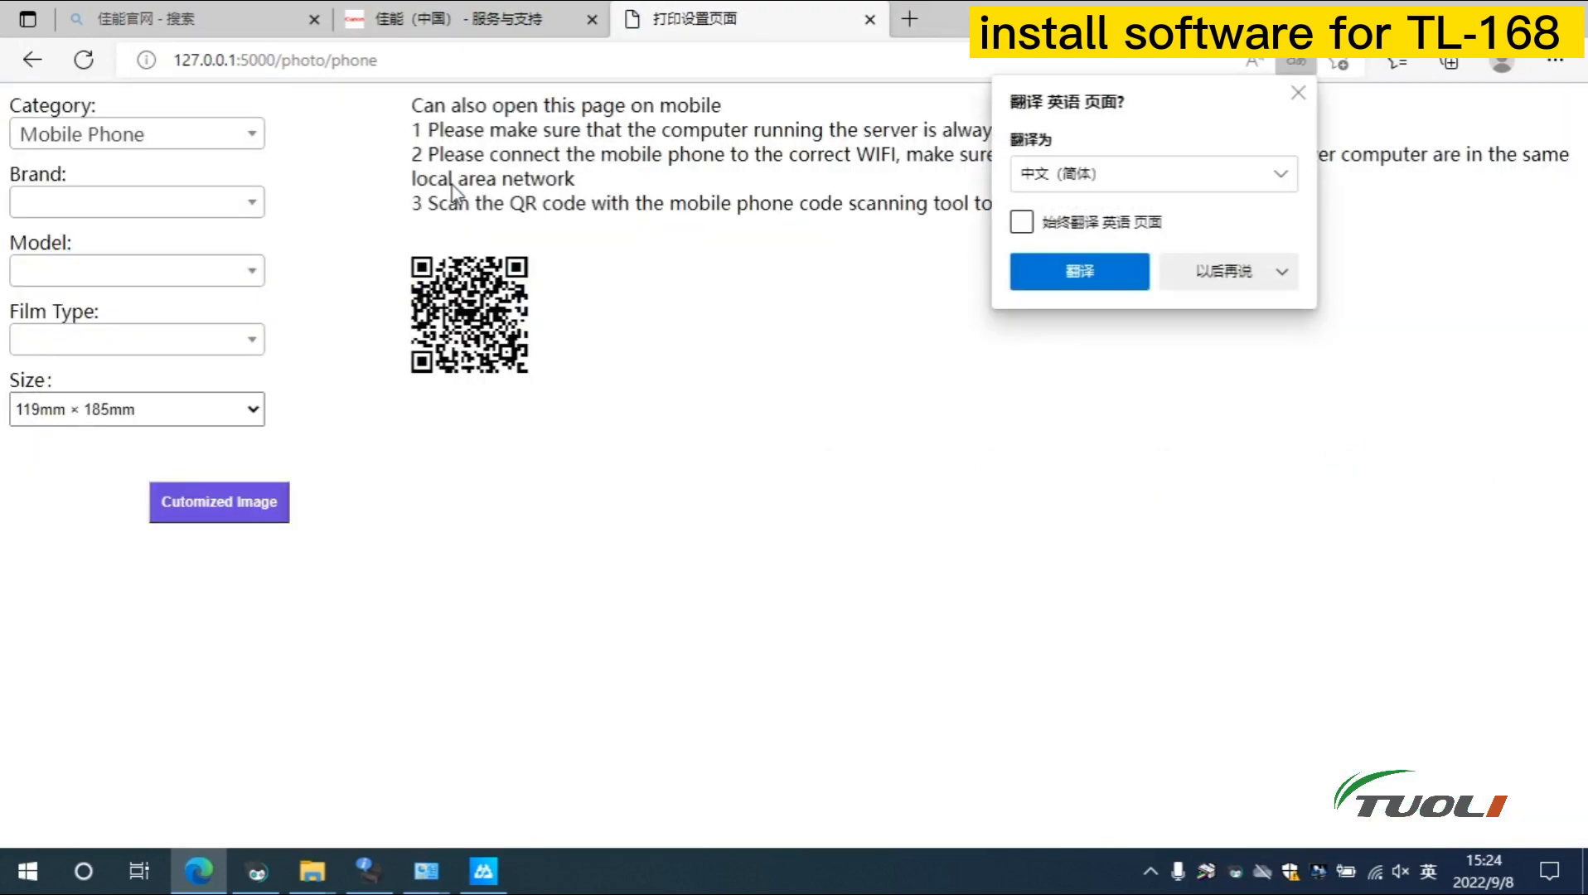
Postpone Edge's translation offer, then select the admin login address in PrinterServer Help
click(1101, 173)
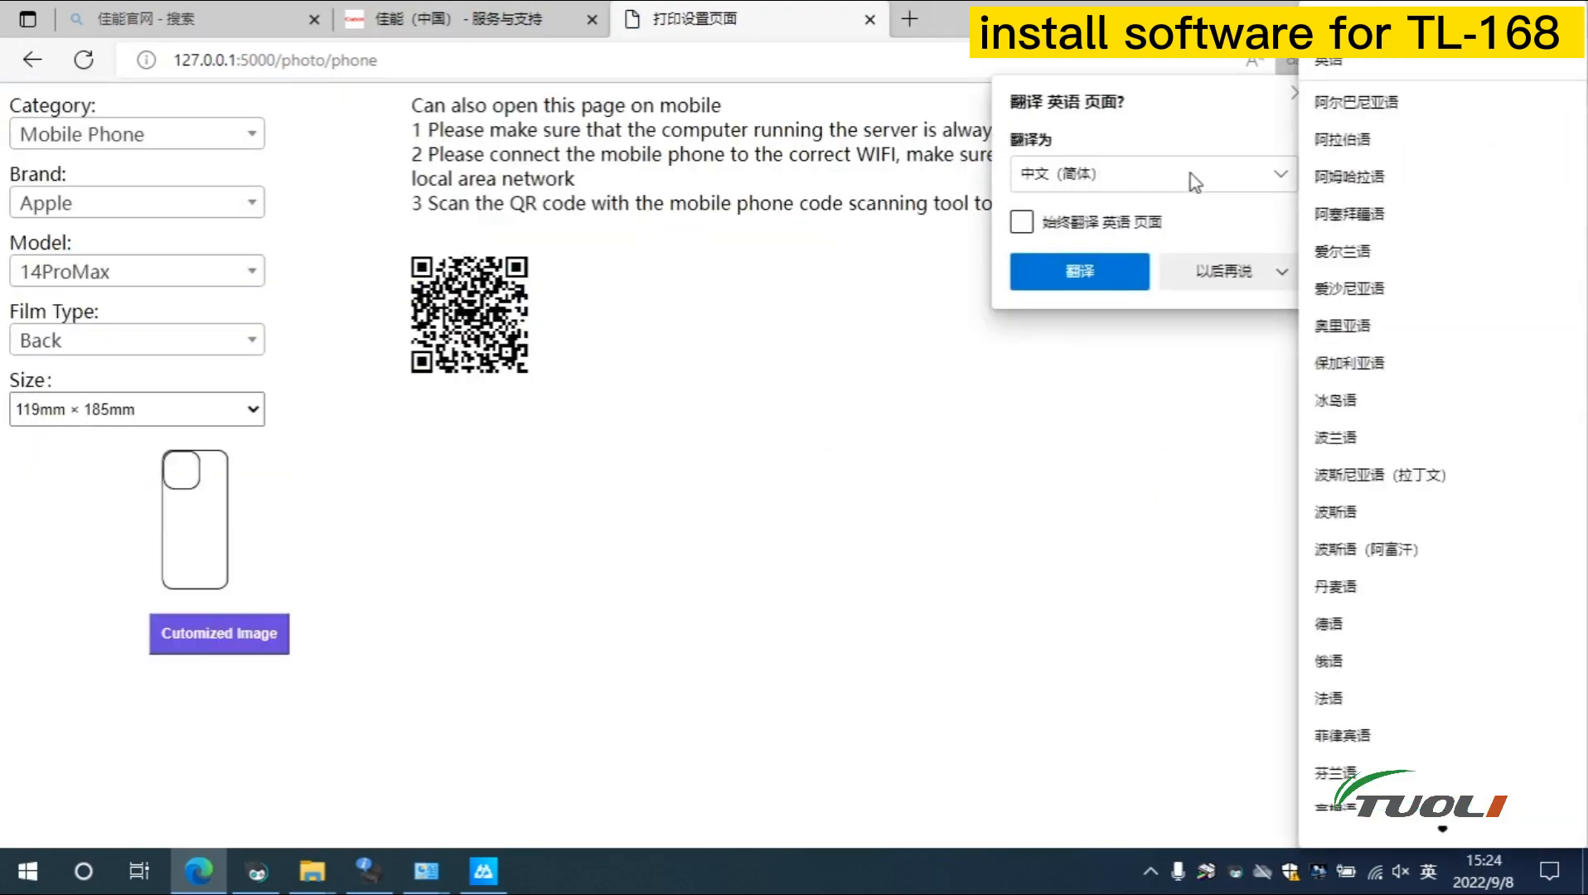
click(1396, 62)
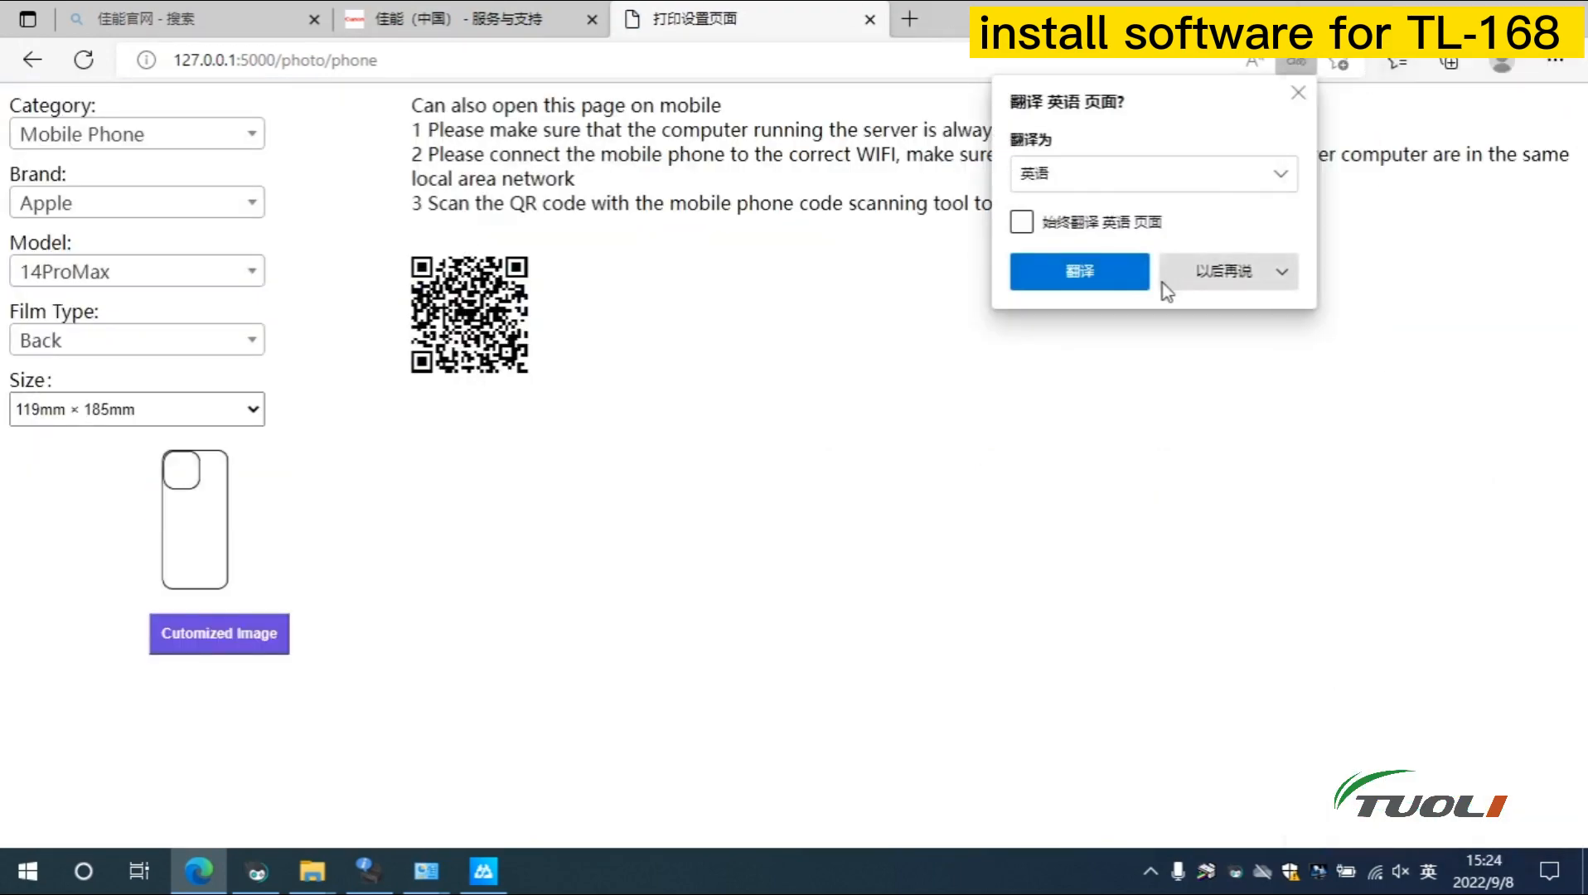
click(1222, 273)
click(1225, 314)
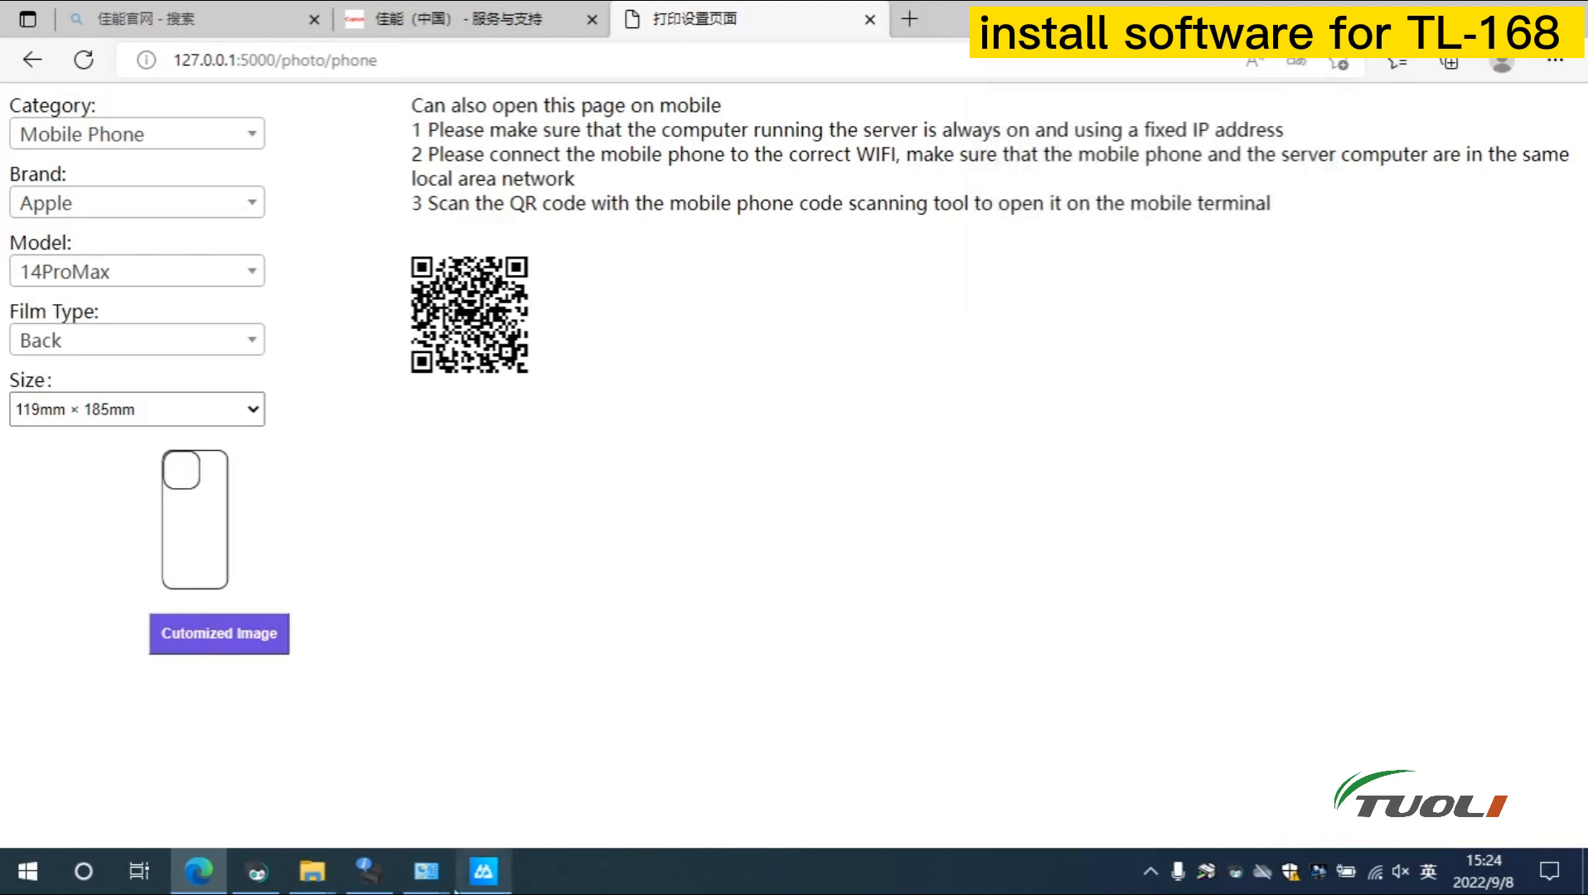
click(483, 871)
drag(420, 319, 604, 325)
Open the copied 127.0.0.1:5000/login address in a new Edge tab and translate it to English
right_click(578, 329)
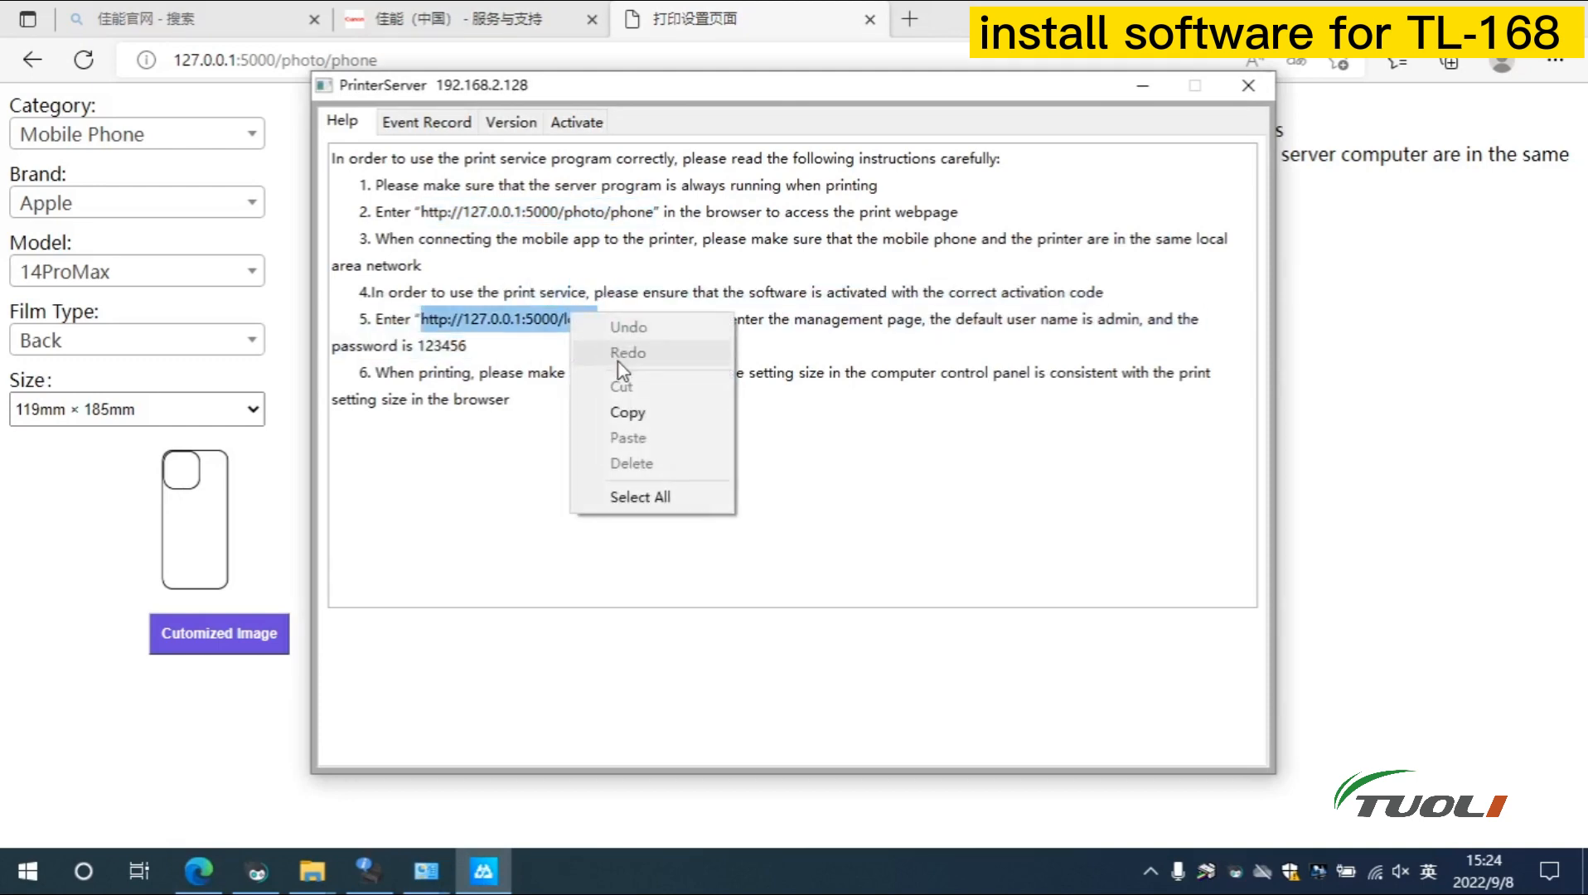
click(630, 411)
click(909, 18)
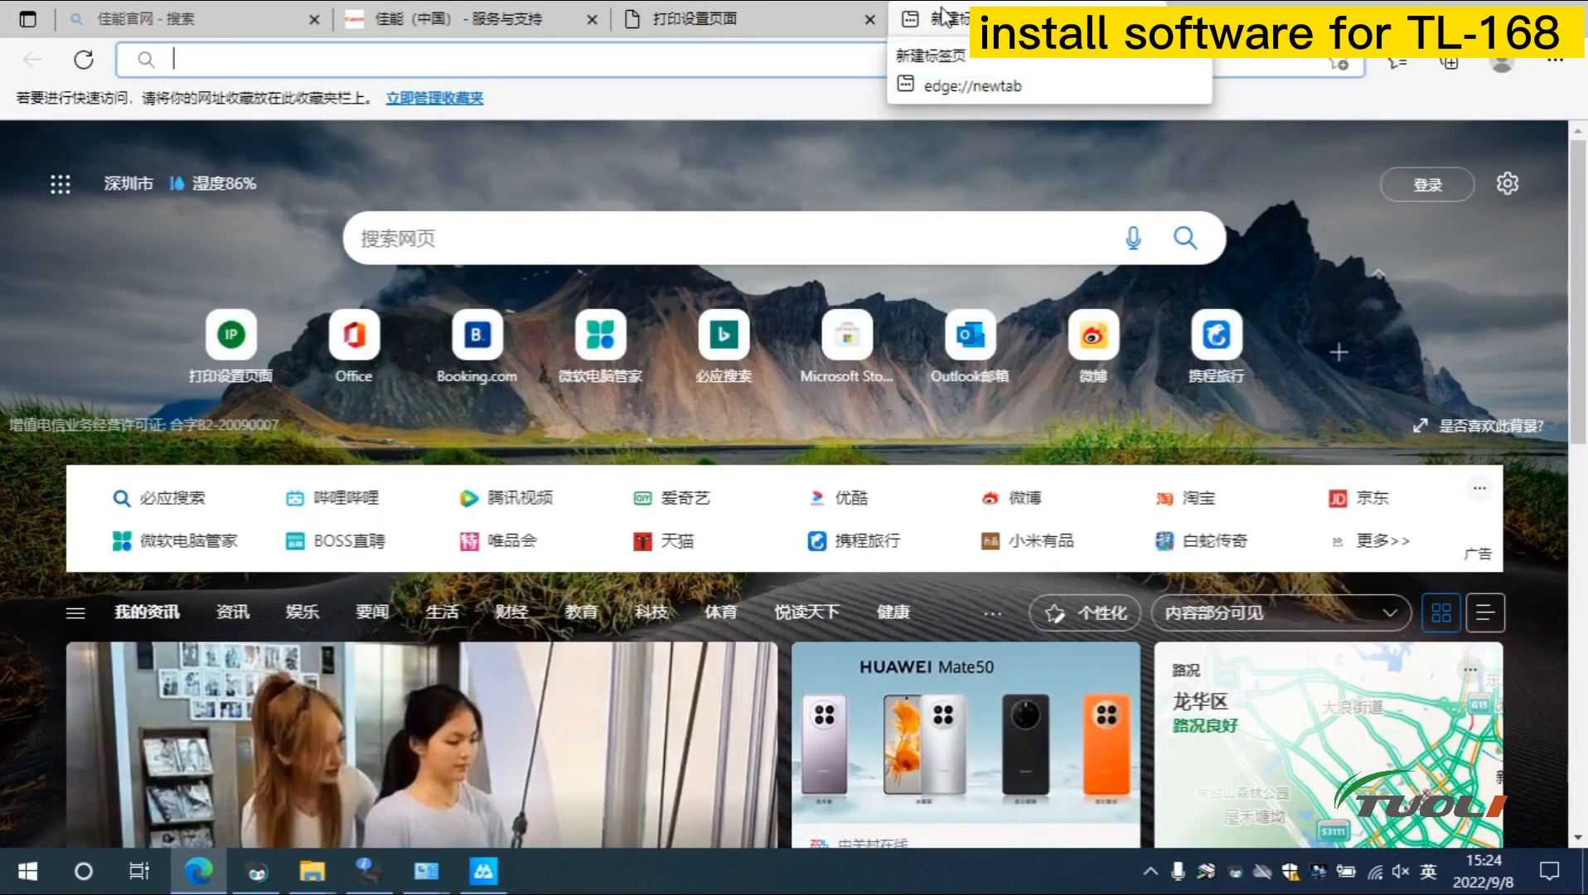
click(835, 60)
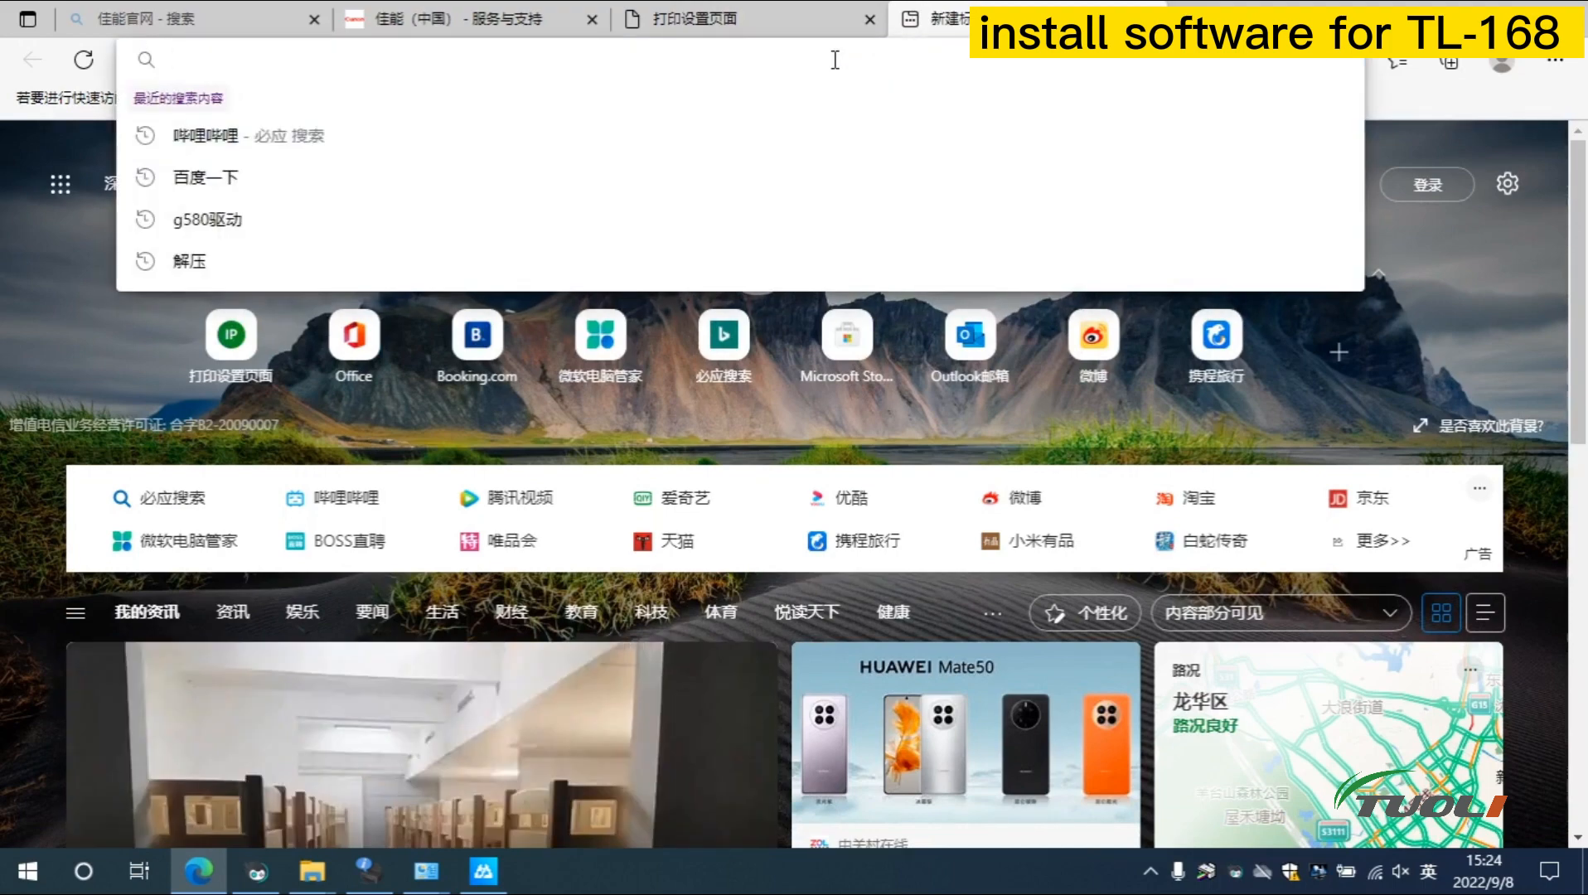
right_click(835, 60)
click(917, 282)
key(Return)
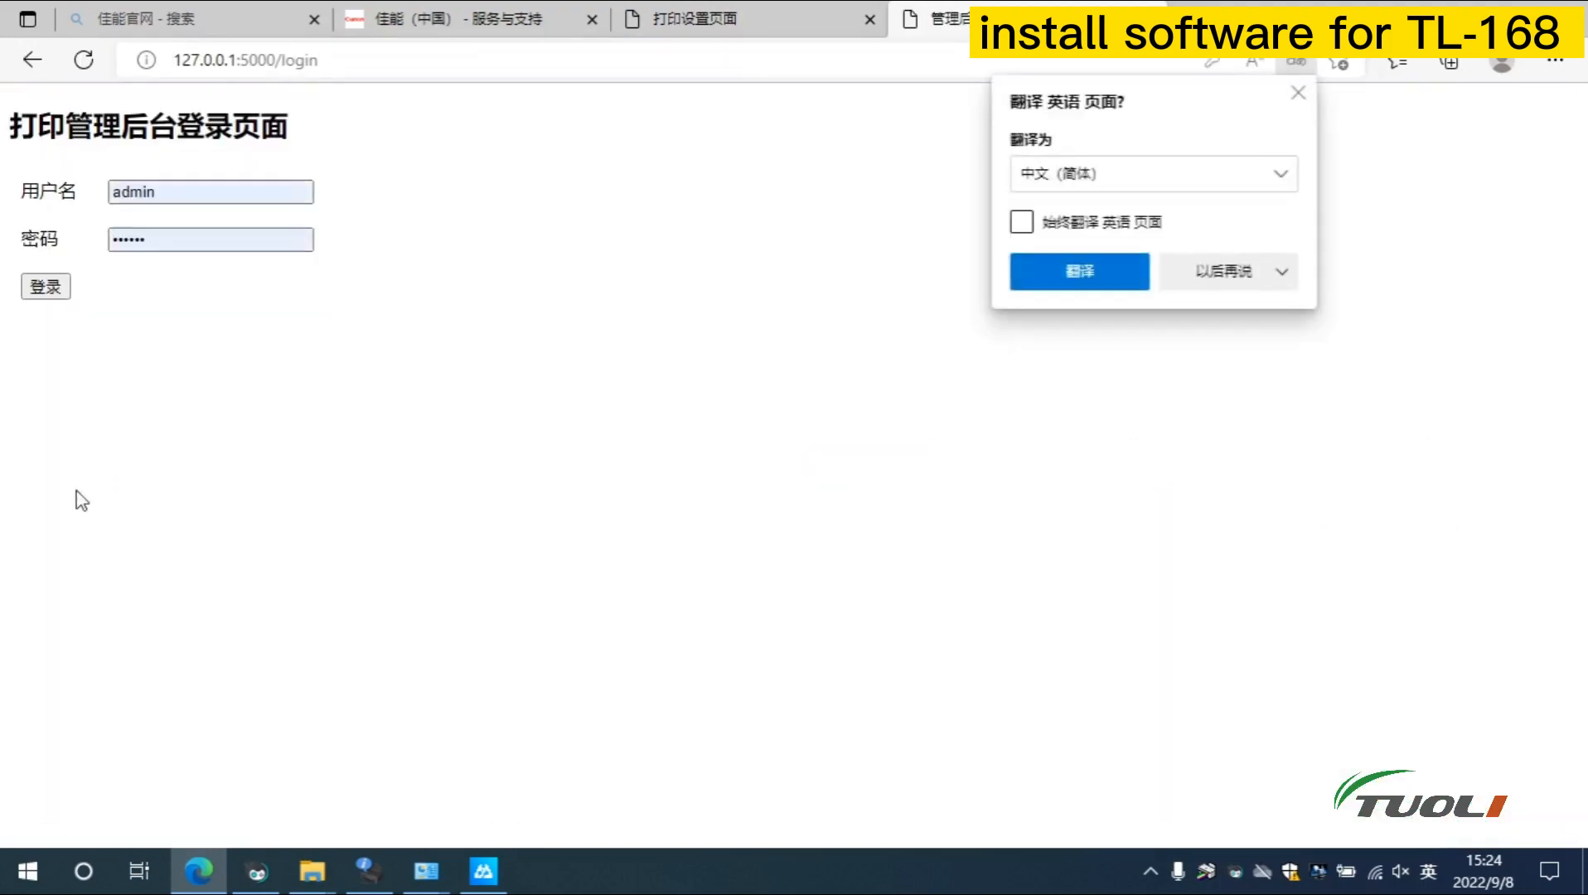
click(1157, 188)
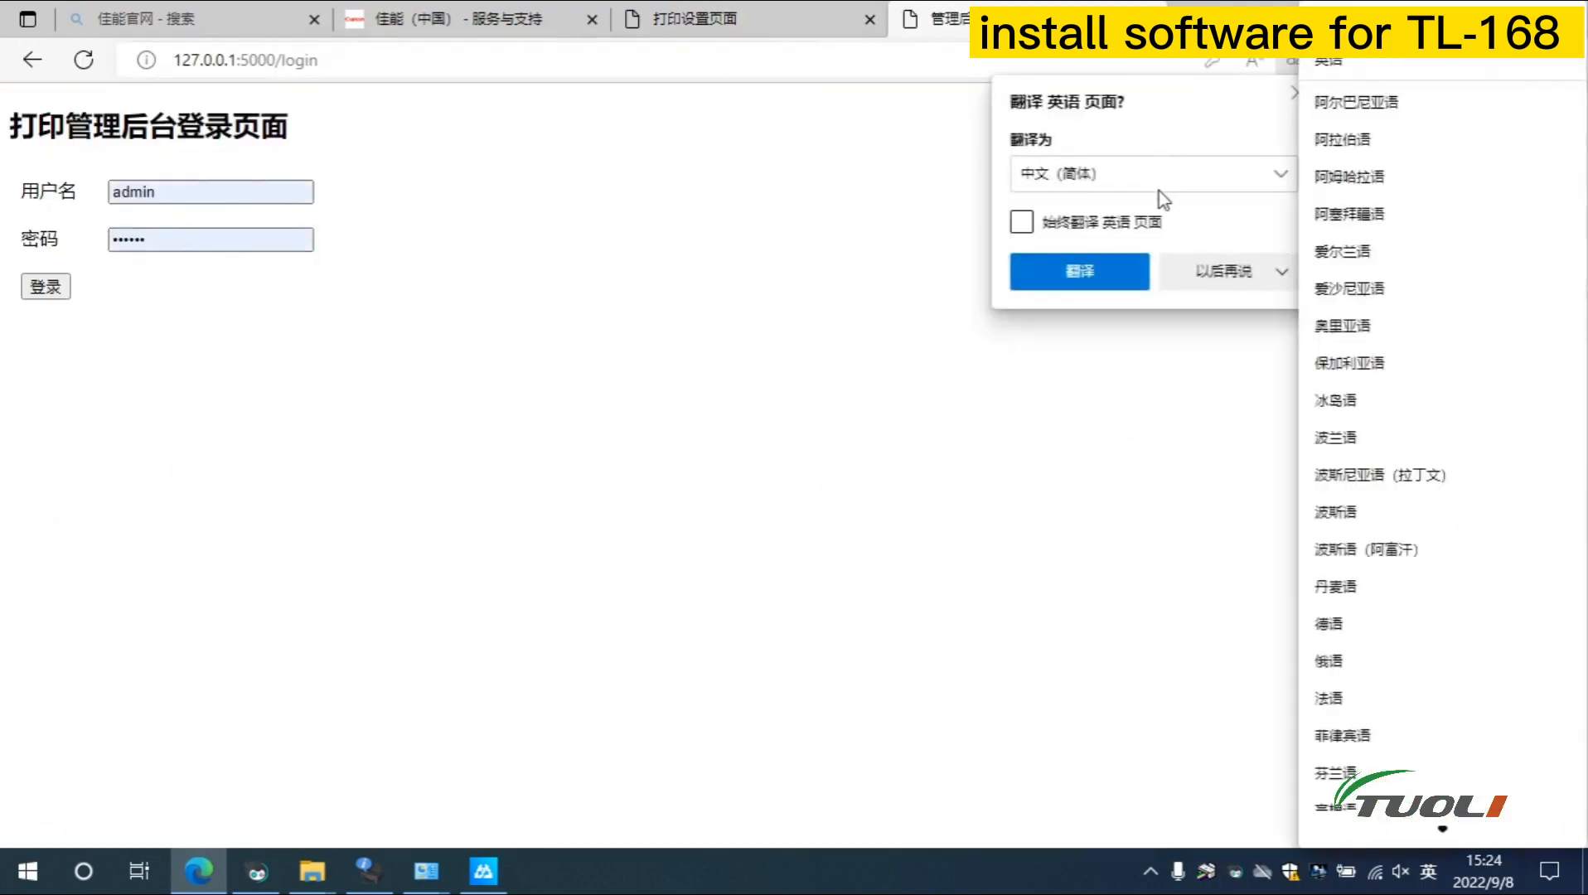
click(1392, 67)
click(1065, 267)
Sign in with user name admin and the administrator password
click(239, 191)
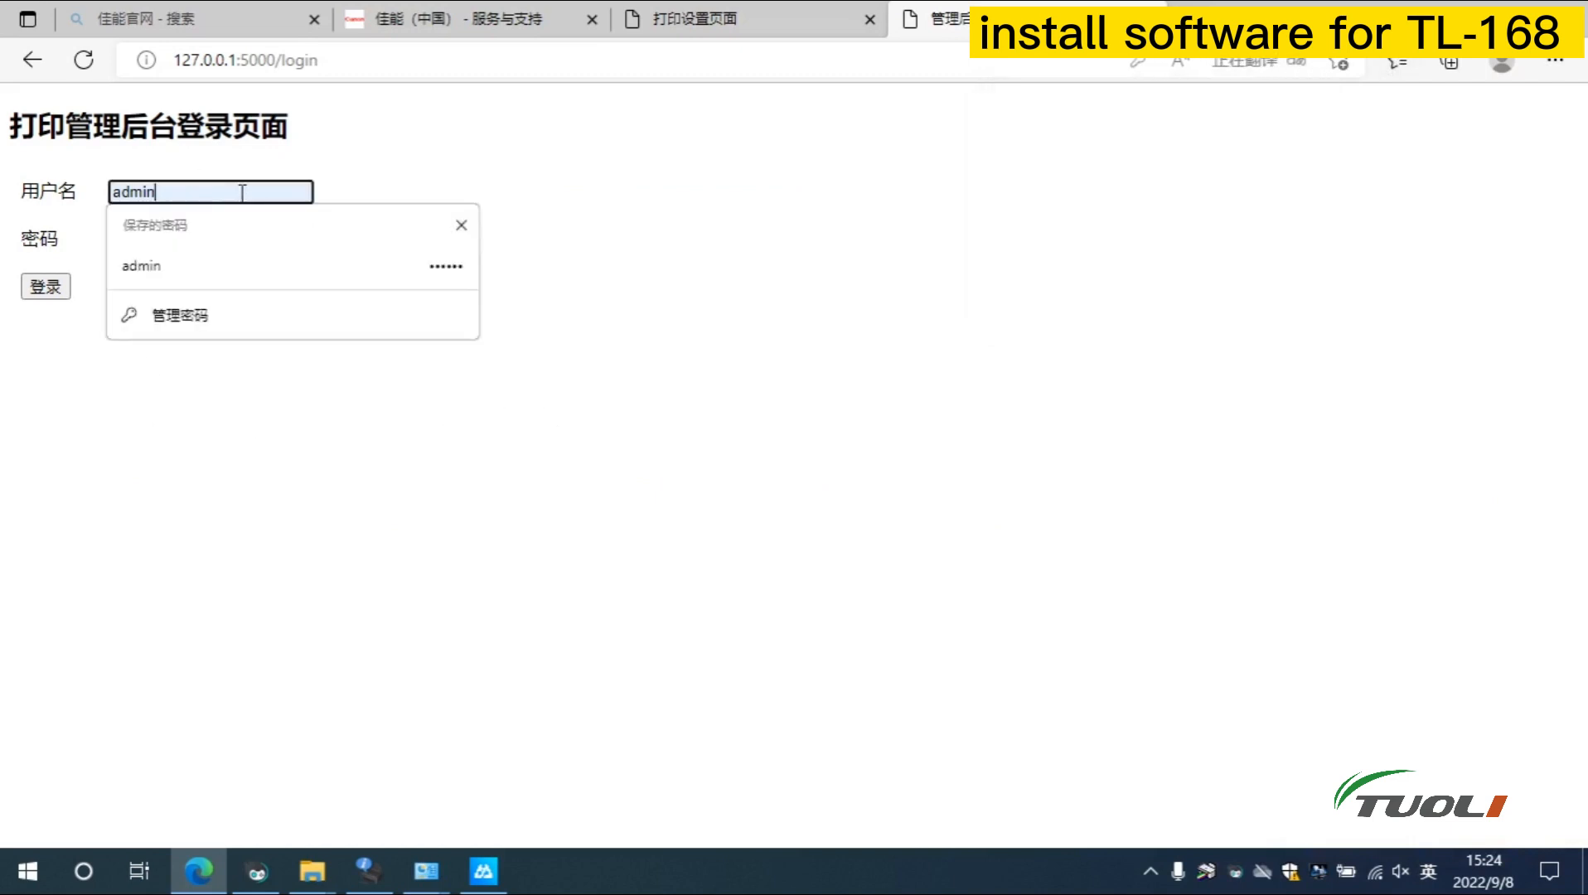
click(460, 261)
double_click(220, 238)
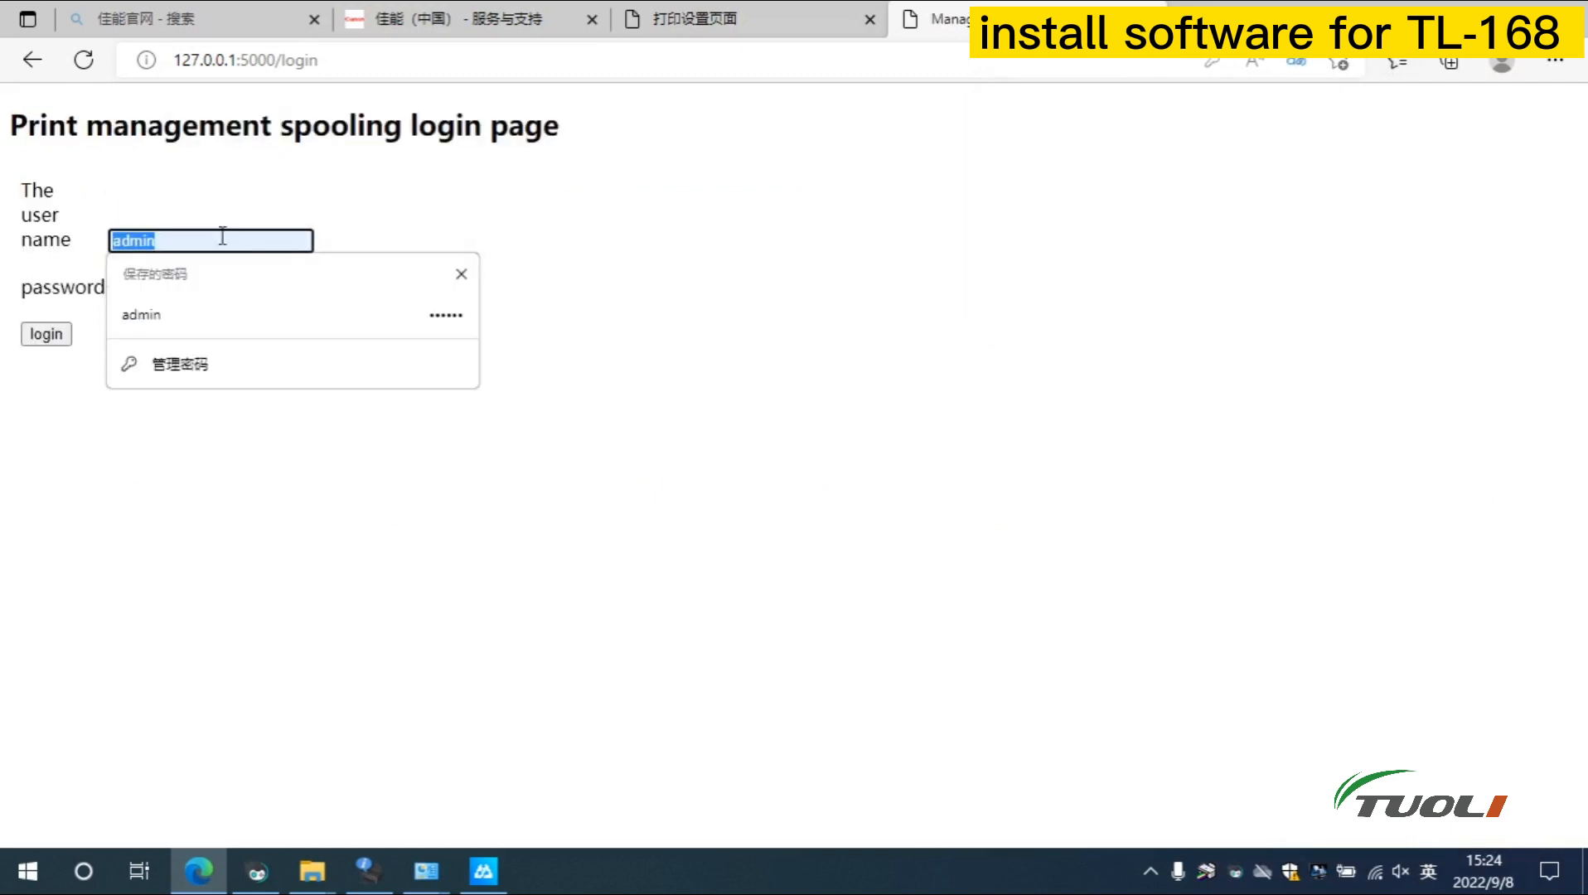
key(BackSpace)
text(AD)
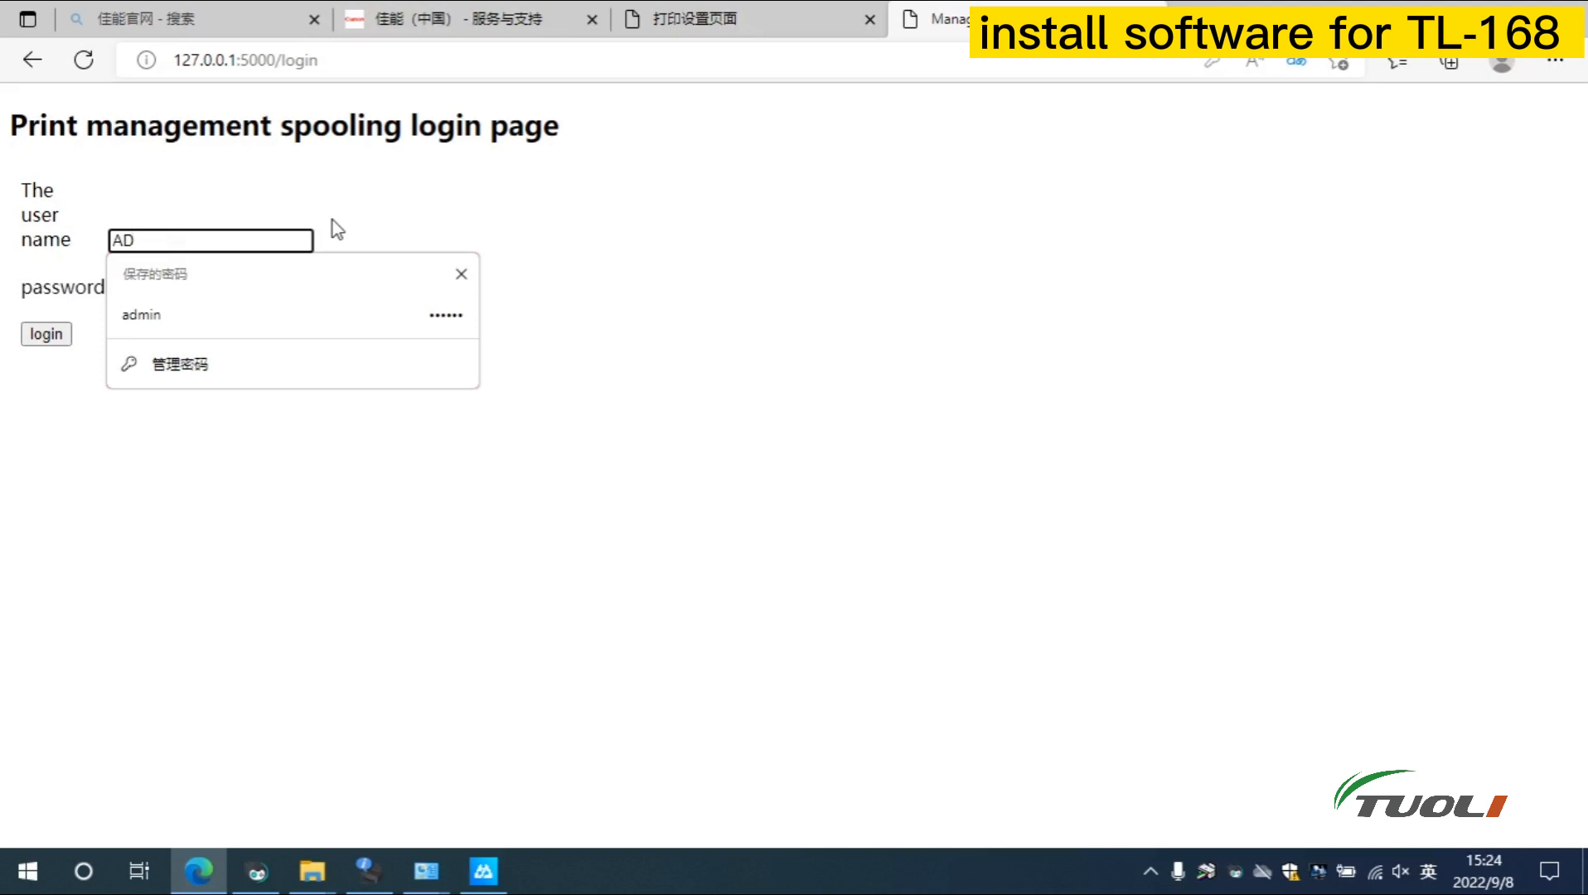
text(MIN)
key(BackSpace)
key(BackSpace)
key(BackSpace)
key(BackSpace)
key(BackSpace)
text(admin)
key(Tab)
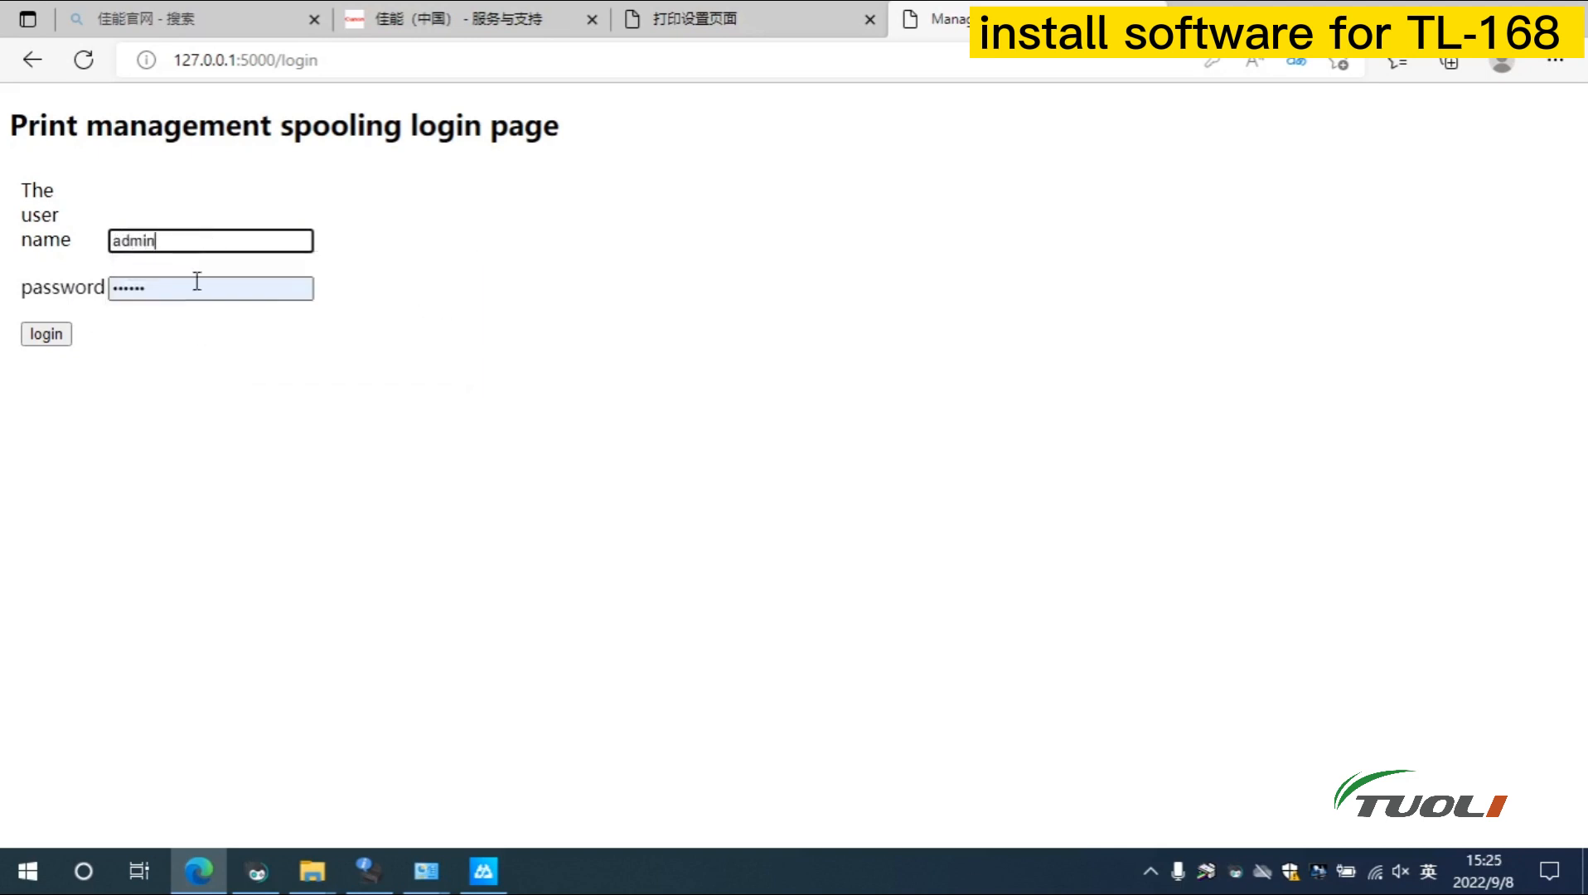
key(BackSpace)
text(1)
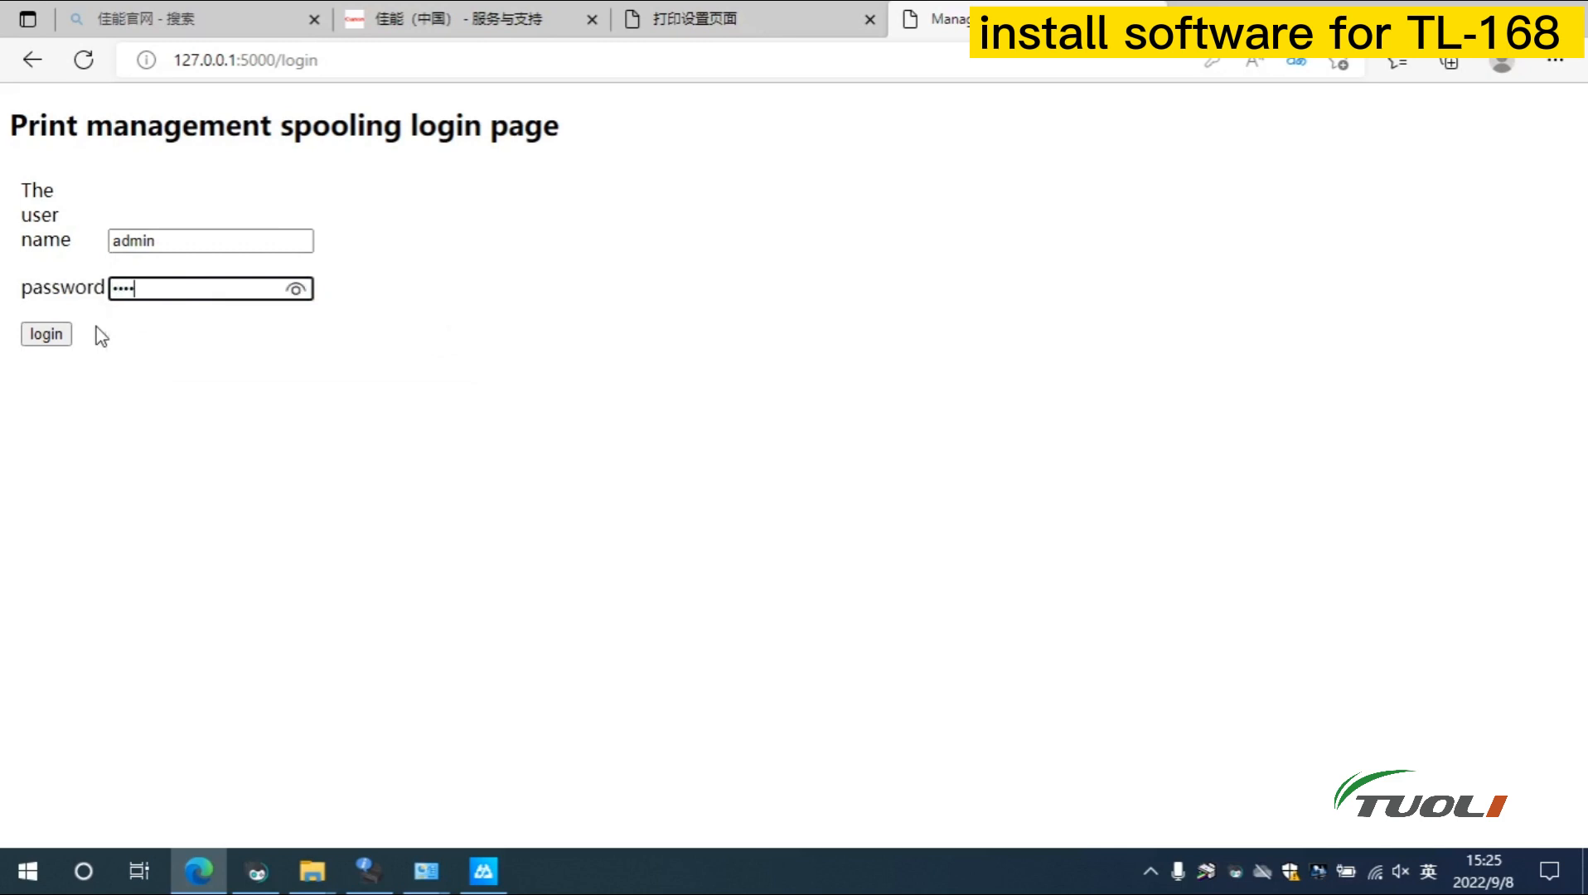
click(40, 337)
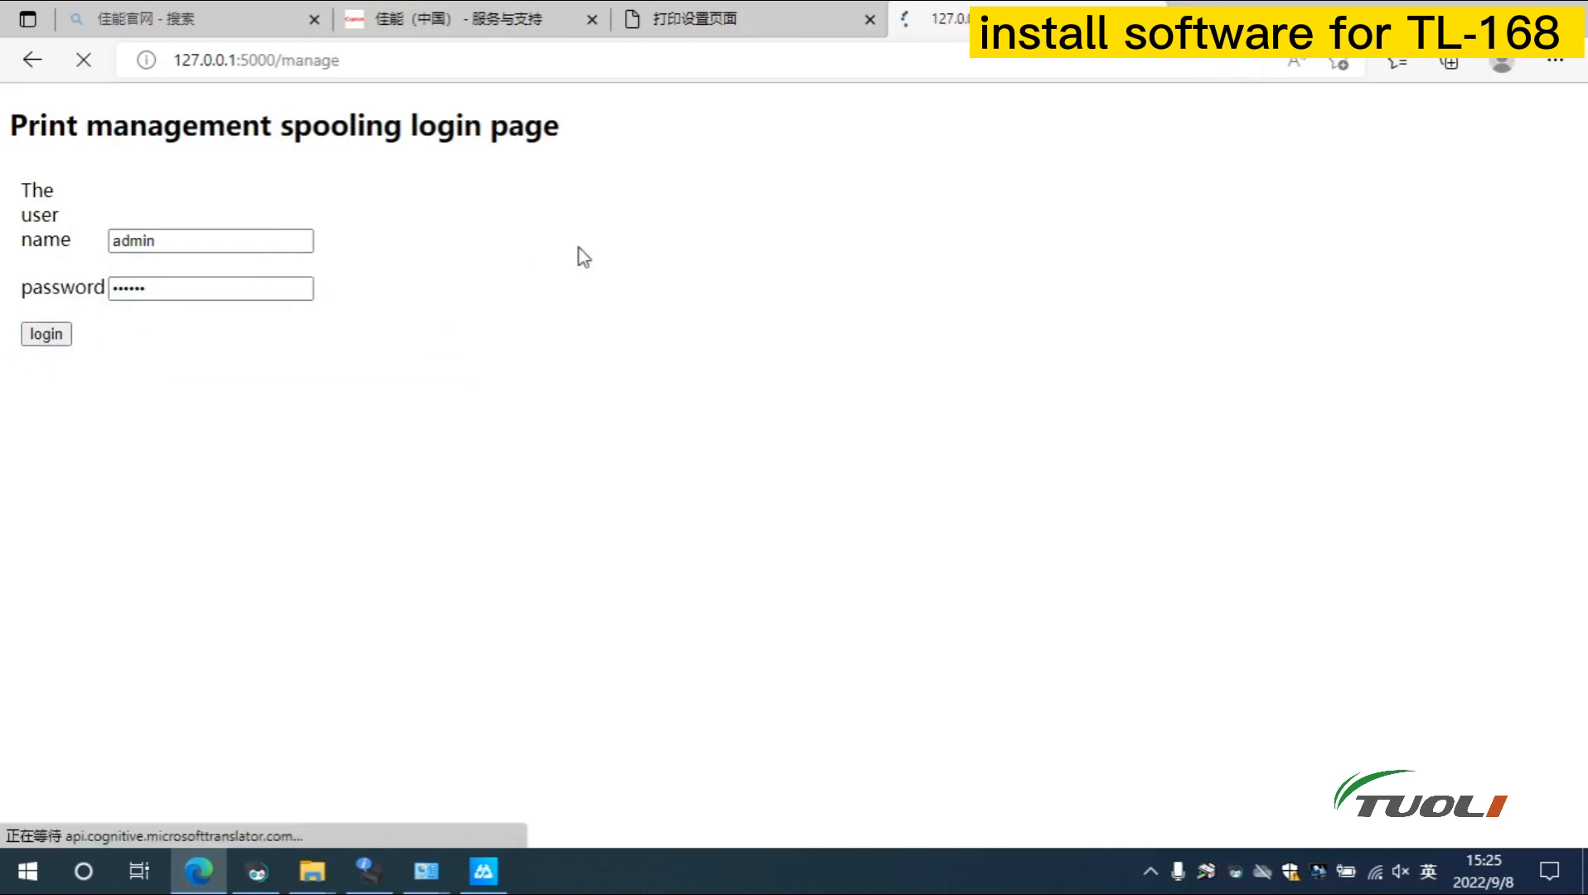
Return to the 打印设置页面 (print settings) tab
click(747, 22)
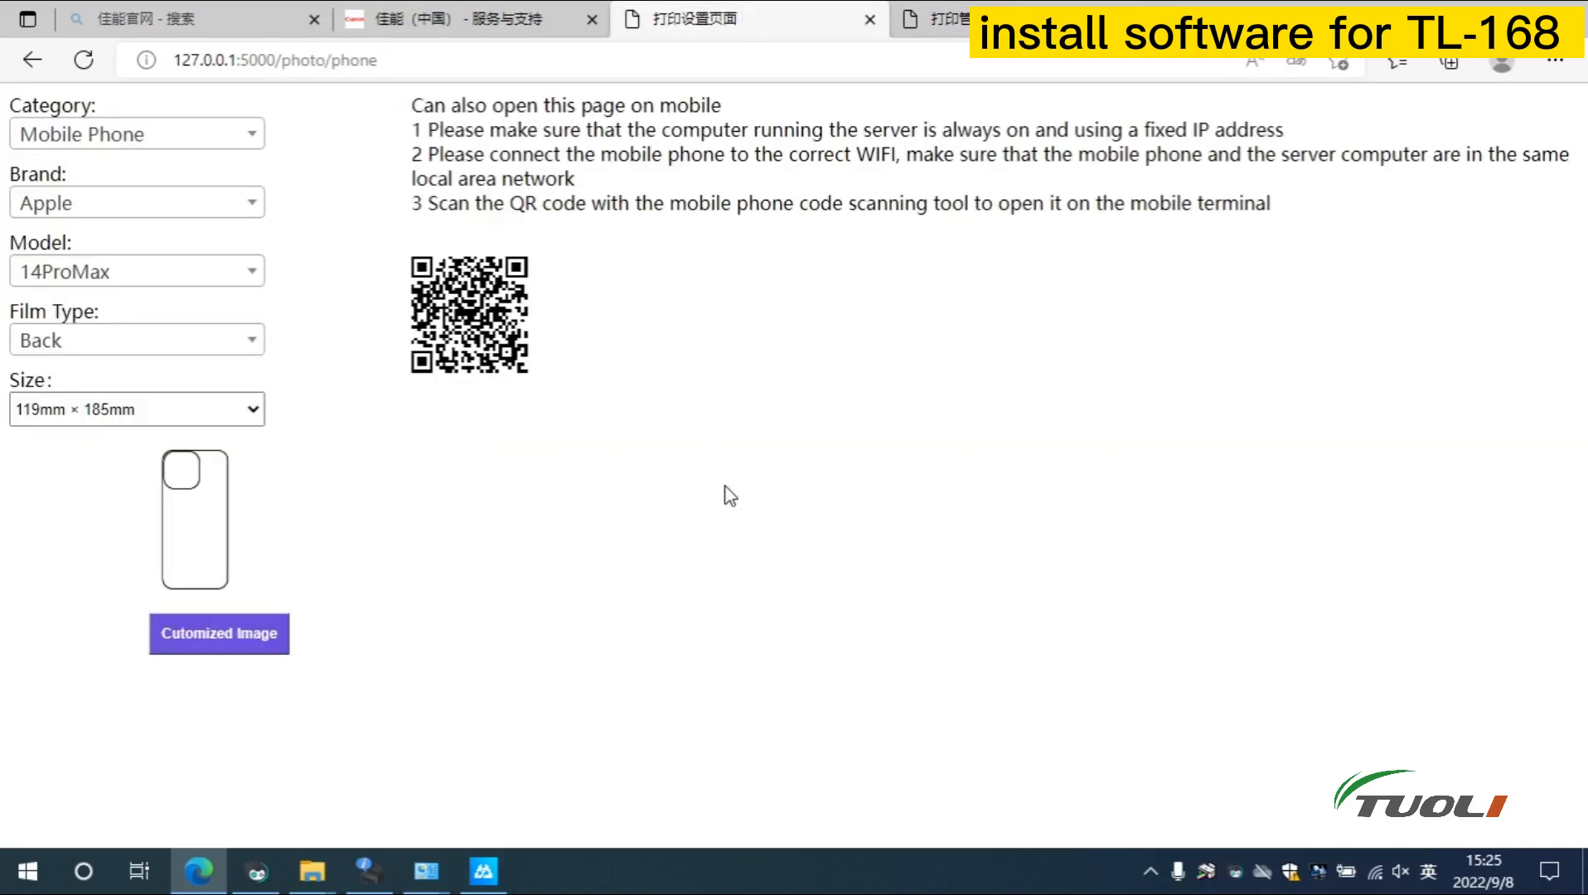